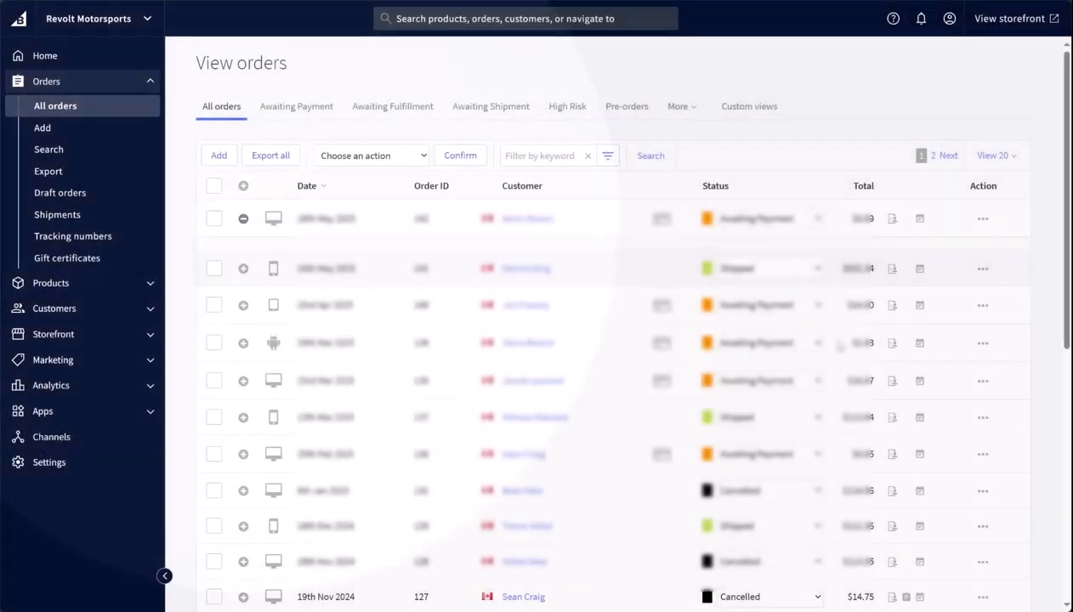
# Expand the details of the newest order and copy the SKU 0935-0179 of its item.
pyautogui.click(243, 219)
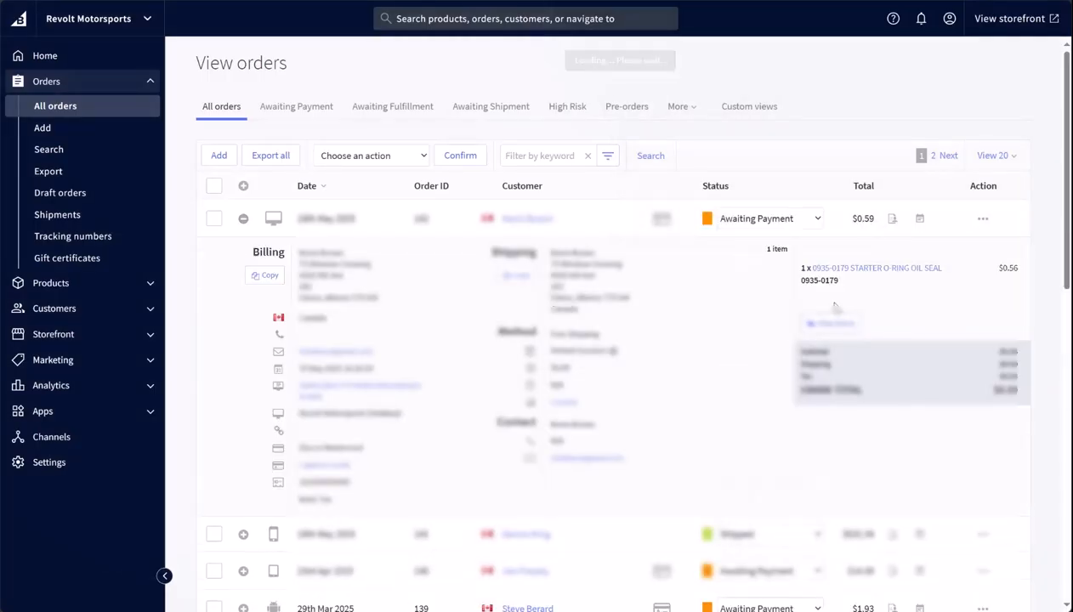
pyautogui.moveTo(848, 282); pyautogui.dragTo(803, 285)
pyautogui.click(825, 244)
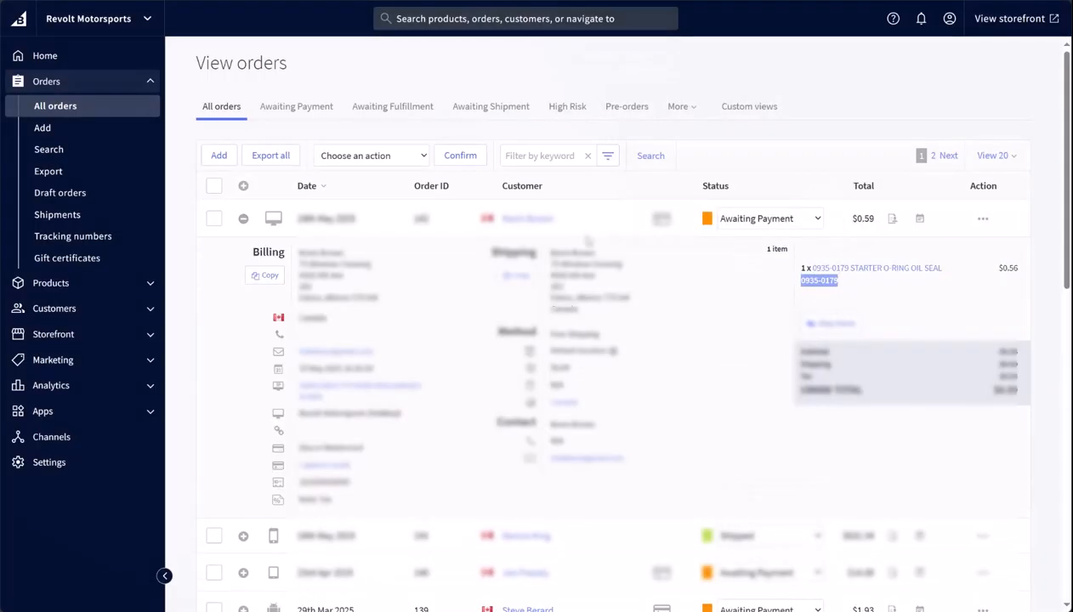
# Search the products for 0935-0179 and view the shipping details of the STARTER O-RING OIL SEAL.
pyautogui.click(24, 282)
pyautogui.scroll(-1, 307, 251)
pyautogui.click(303, 196)
pyautogui.hotkey('ctrl', 'v')
pyautogui.press('Return')
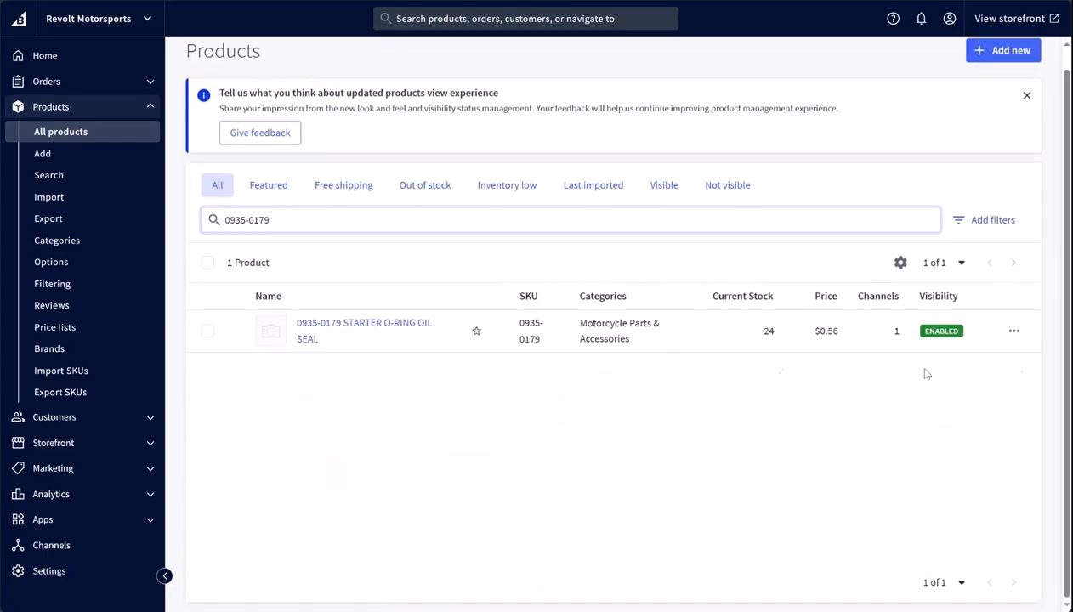
pyautogui.click(364, 337)
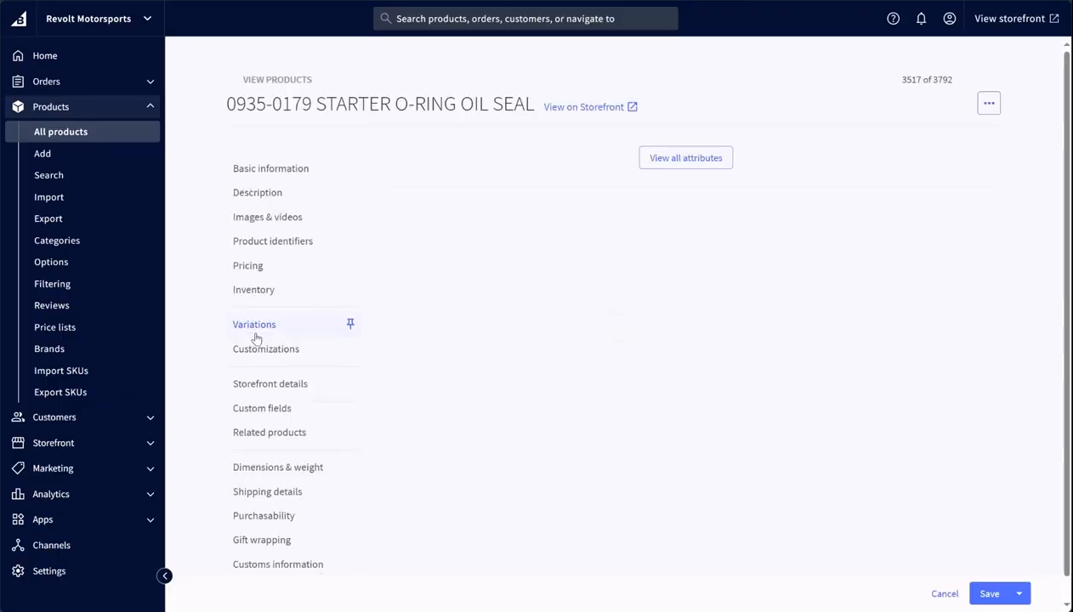
pyautogui.click(268, 503)
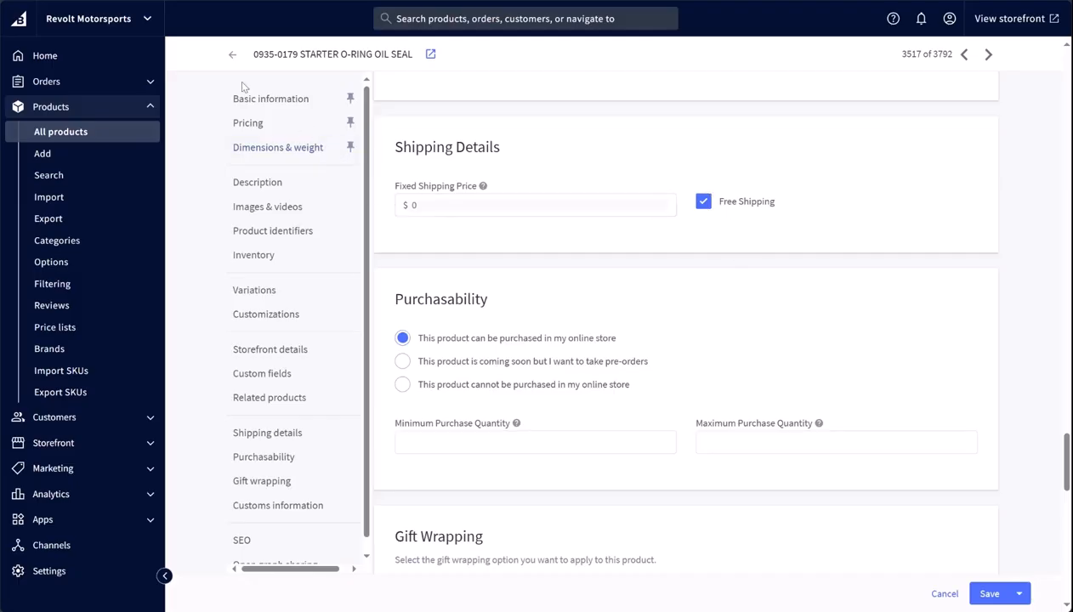
# Filter the product list by free shipping and export the Products data for every matching product.
pyautogui.click(60, 134)
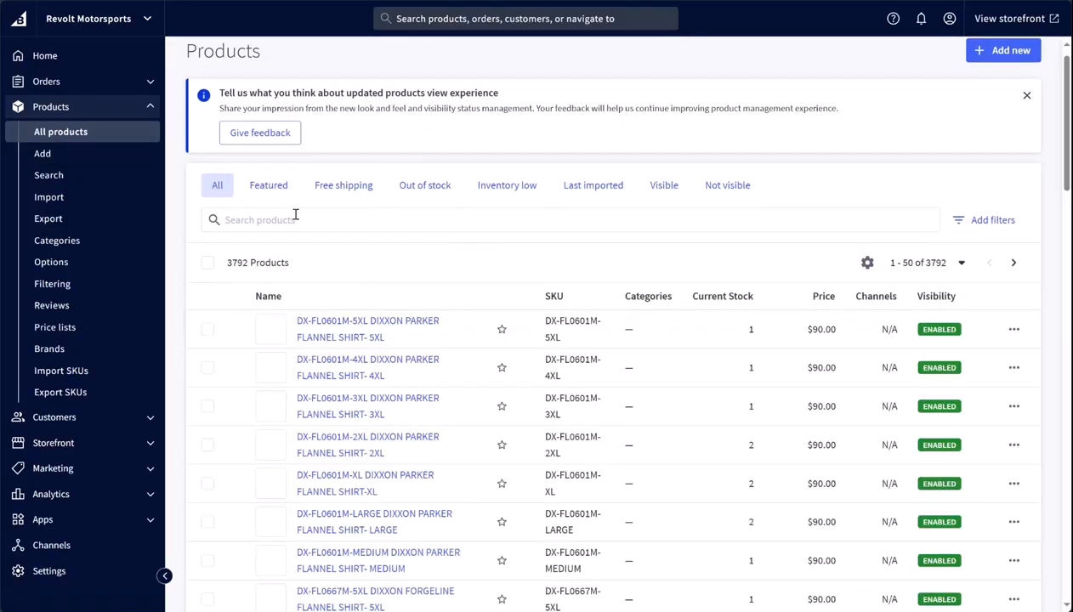
pyautogui.click(350, 185)
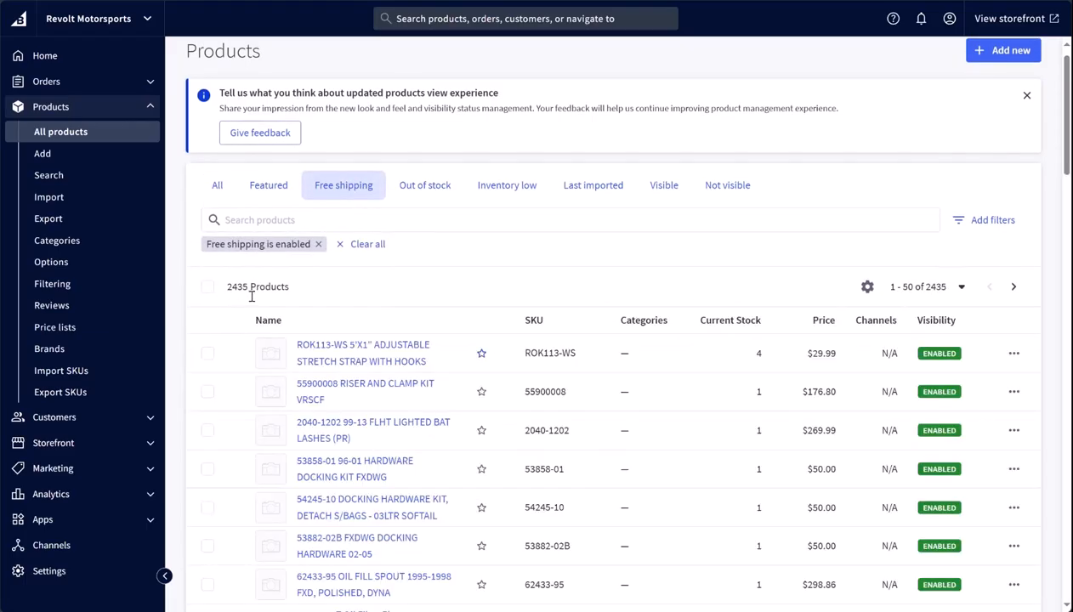
pyautogui.click(208, 289)
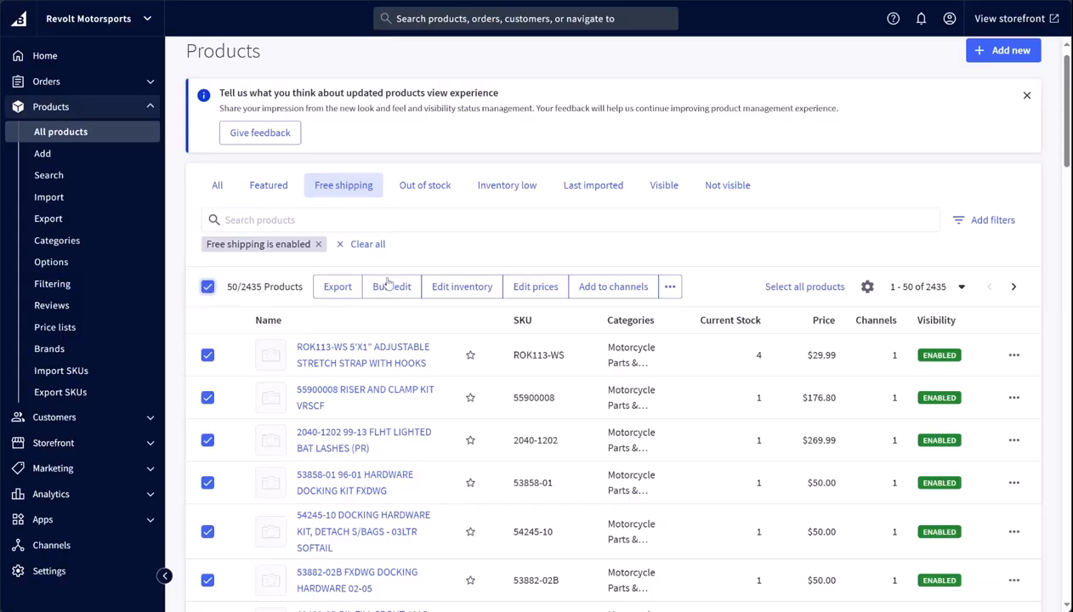
pyautogui.click(804, 287)
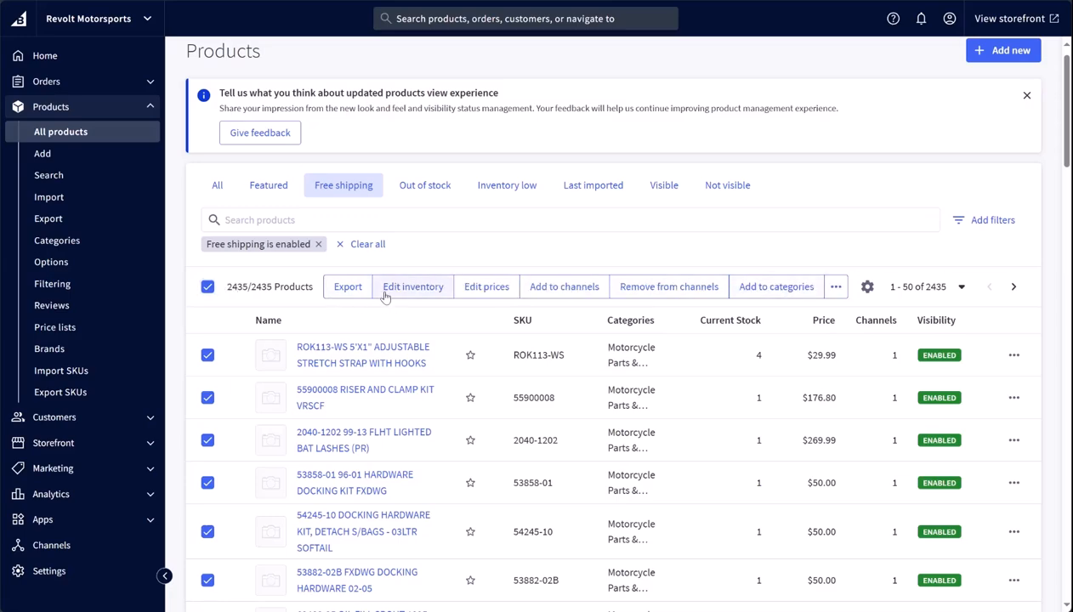
pyautogui.click(207, 287)
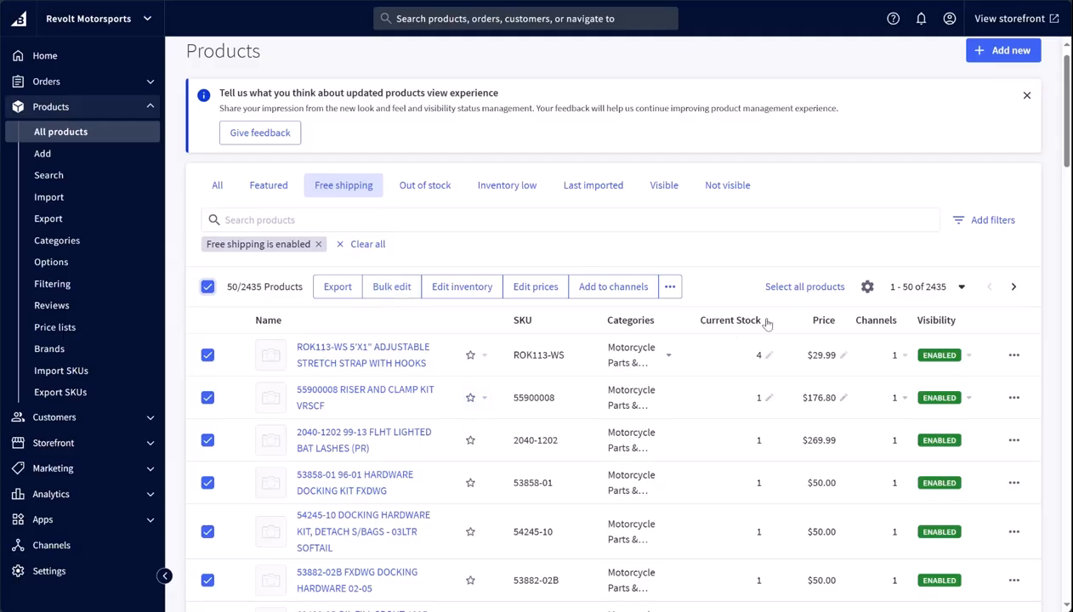
pyautogui.click(806, 287)
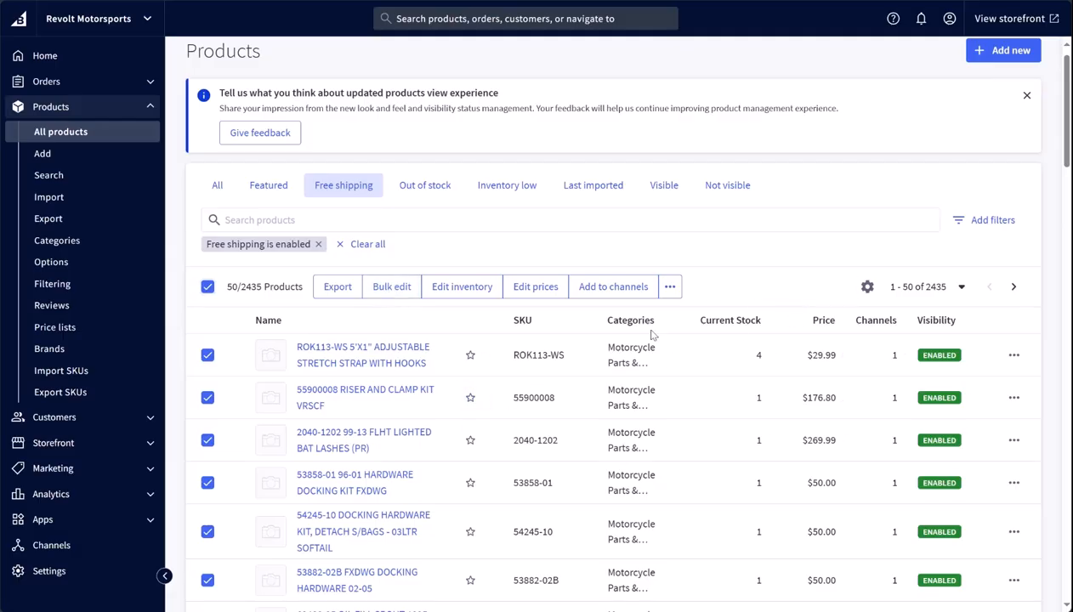
pyautogui.click(346, 291)
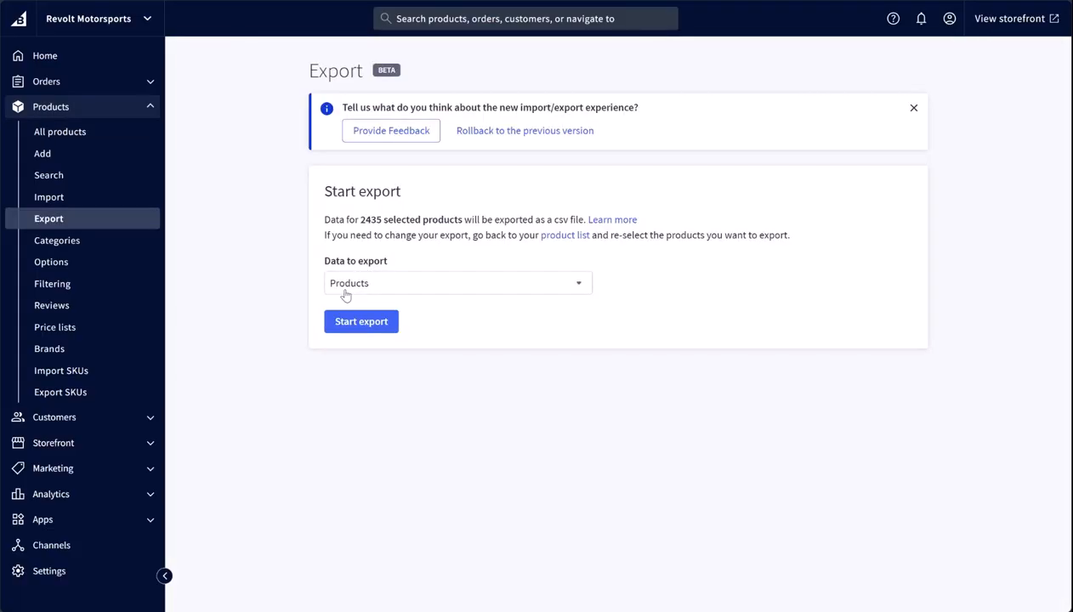
pyautogui.click(361, 322)
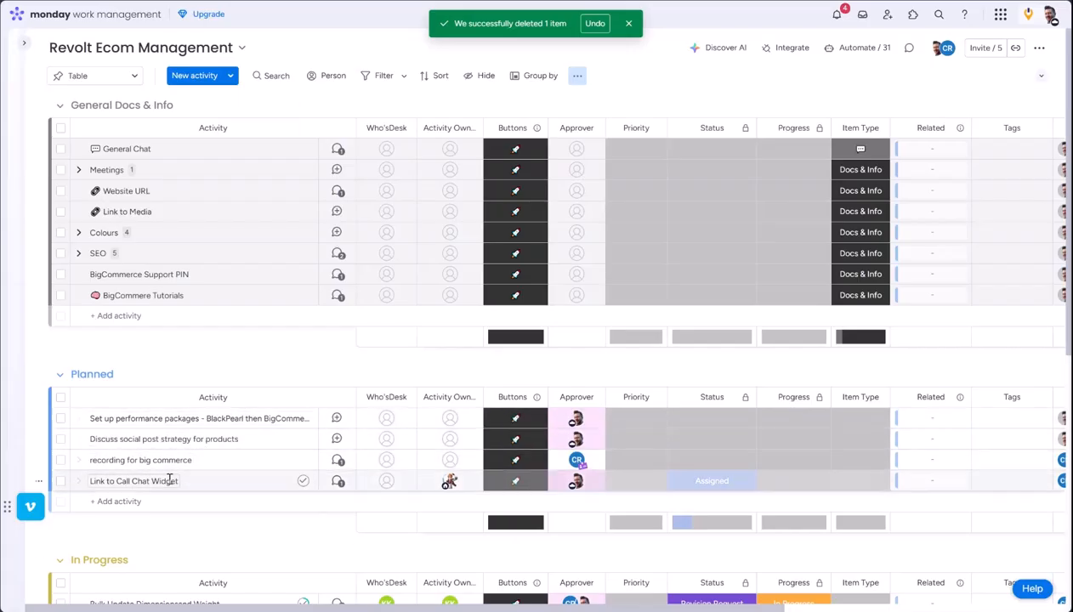
# In the monday.com board, add the activity "Remove 'Free shipping' option from 2435 products" to the Planned group.
pyautogui.click(125, 502)
pyautogui.hotkey('ctrl', 'v')
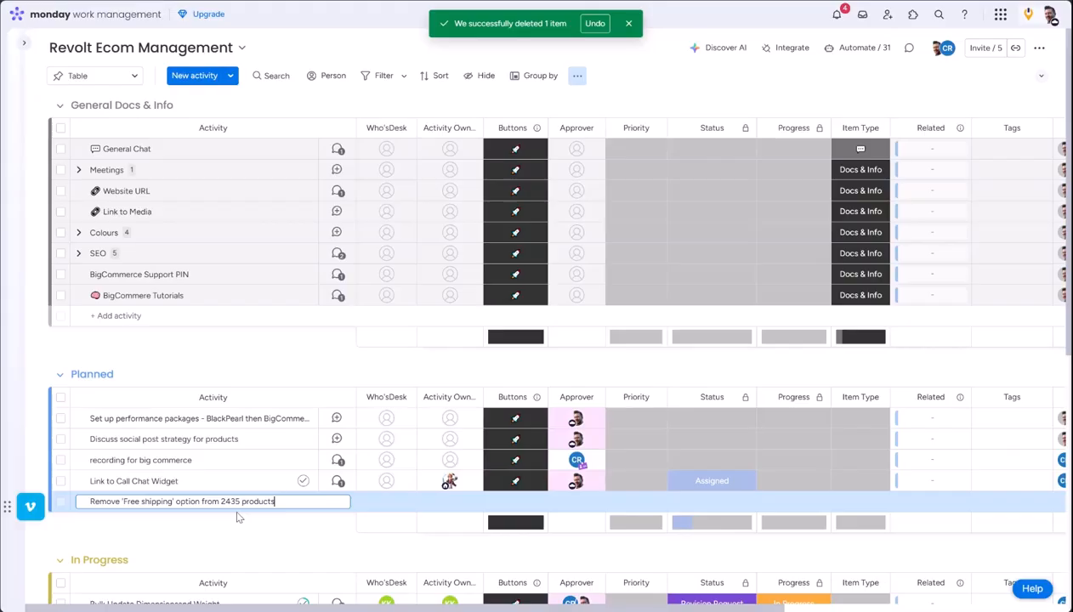
pyautogui.press('Return')
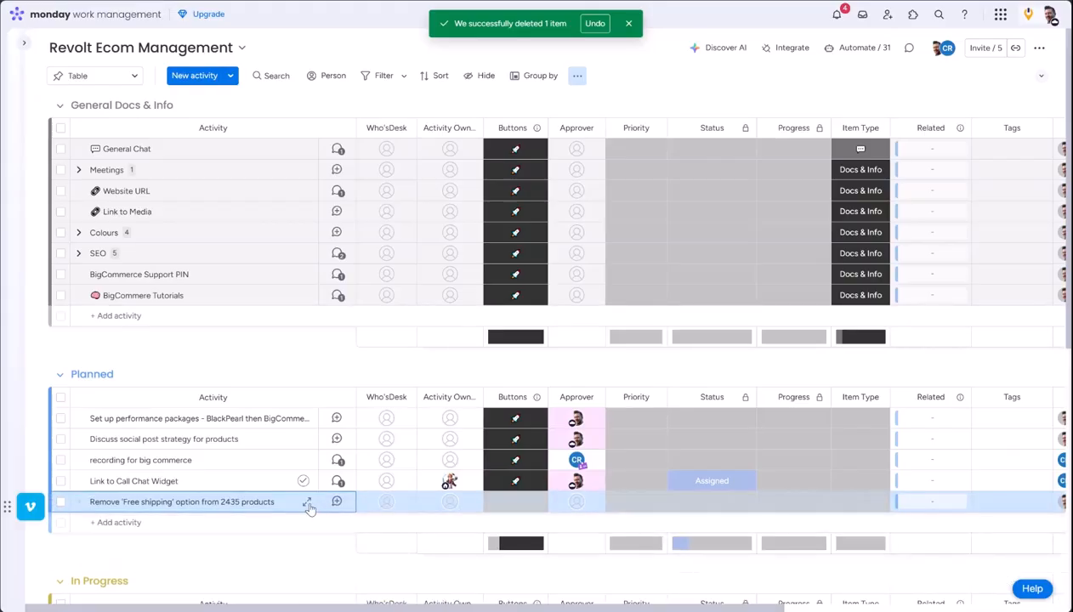
# Open the new activity and post the update "1. save an unedited copy of the original product export from BigC".
pyautogui.click(306, 503)
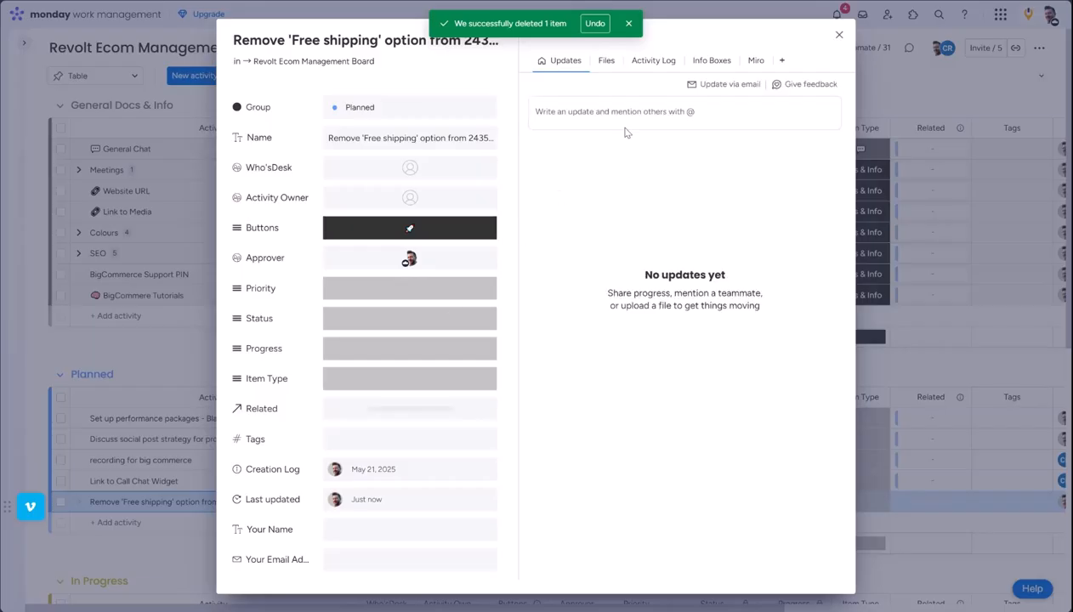
pyautogui.click(605, 110)
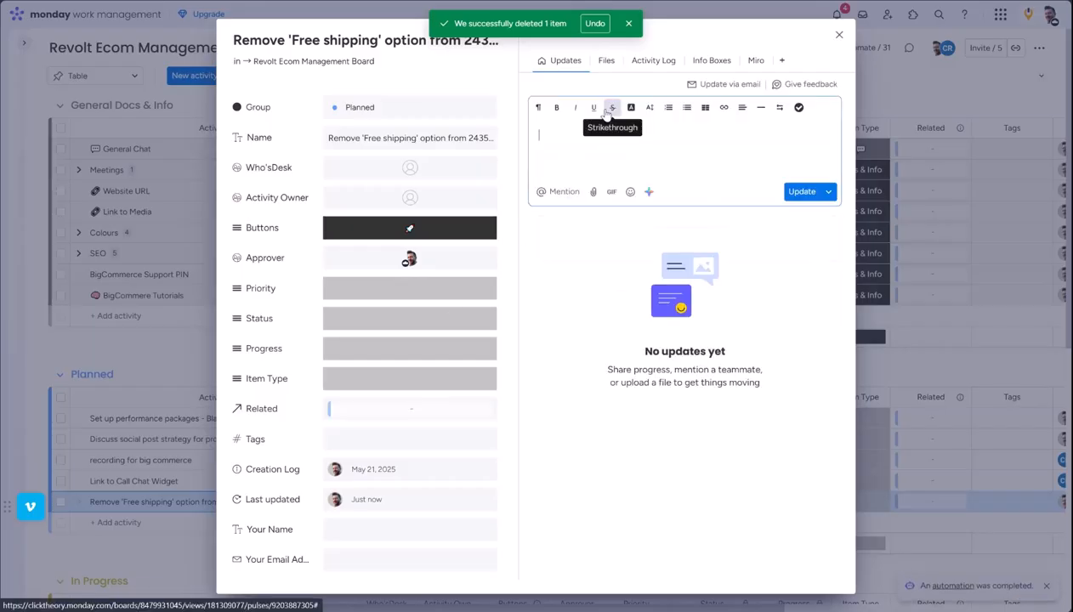
pyautogui.write('1. save an unedited copy of the original product export from BigC')
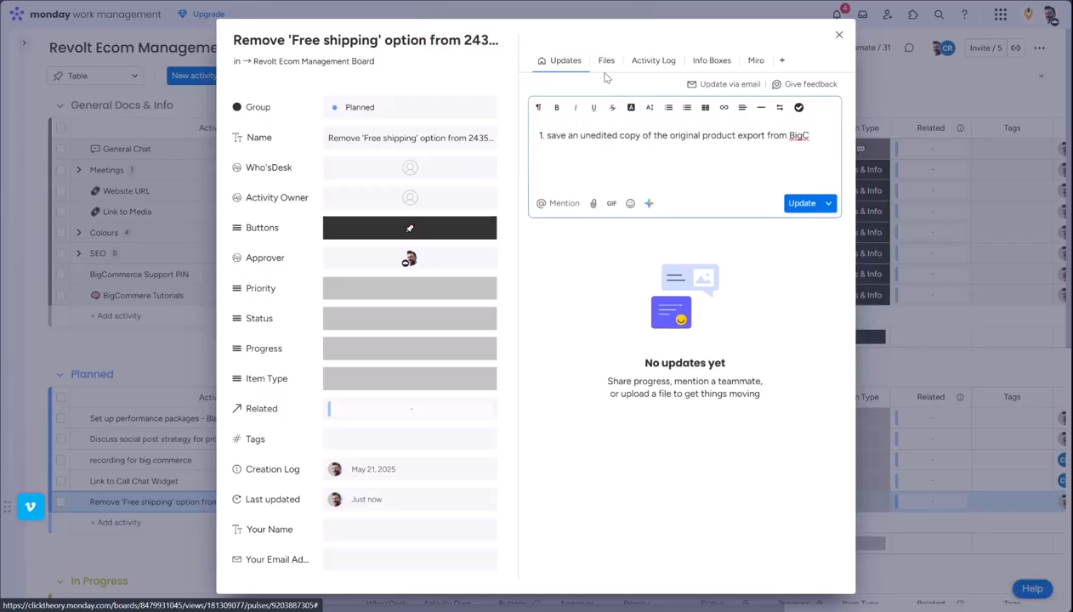
pyautogui.click(801, 203)
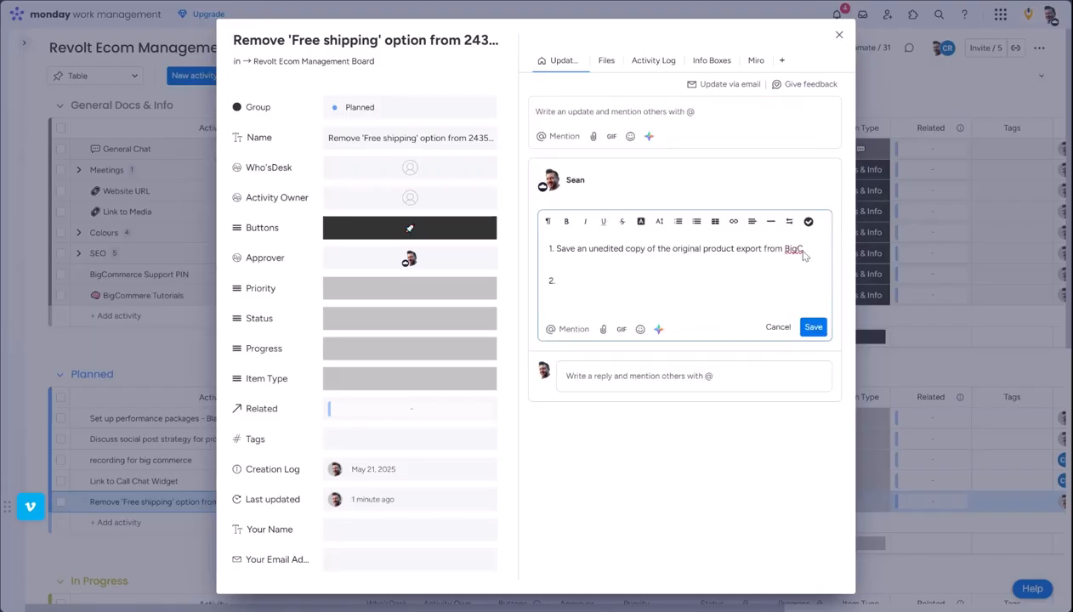
# Fill in item 2 of the update with "Create a copy of the original spreadsheet and make the edits to the products".
pyautogui.write('Create a copy of the original spreadsheet and make the')
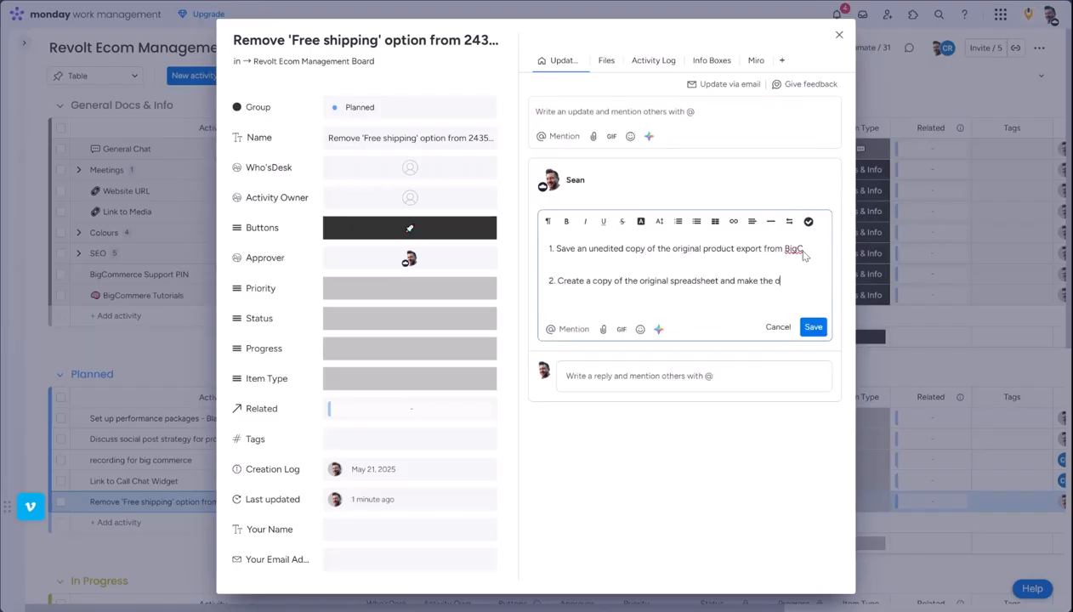
pyautogui.write(' edits to the produc t')
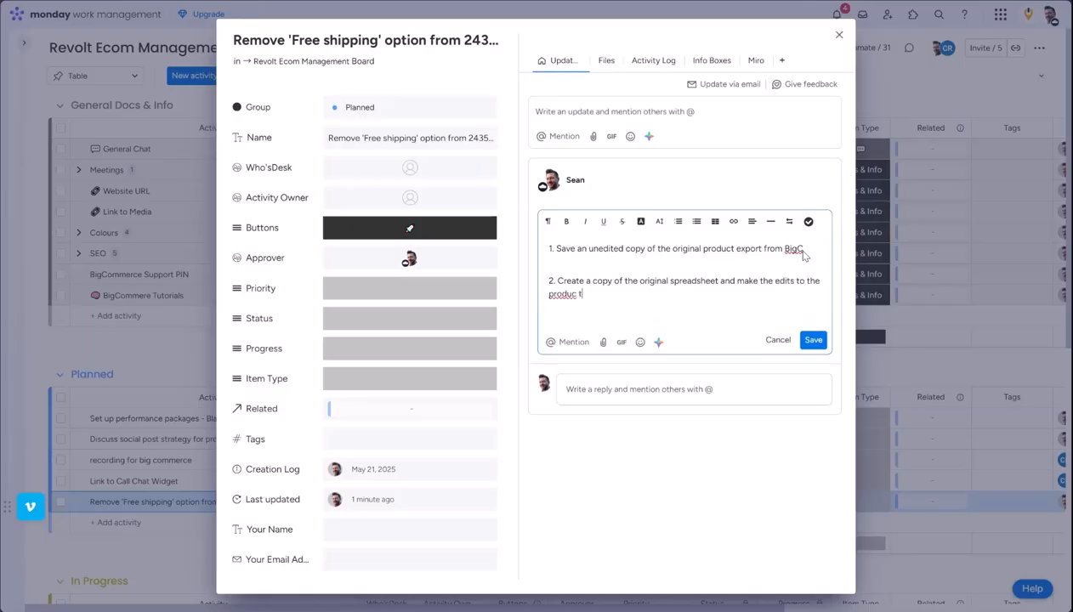
pyautogui.write('s')
pyautogui.press('Return')
pyautogui.press('Return')
# Add item 3 to the update, "Remove unnecessary columns then re-import", with the spelling of "unnecessary" corrected.
pyautogui.write('3. ')
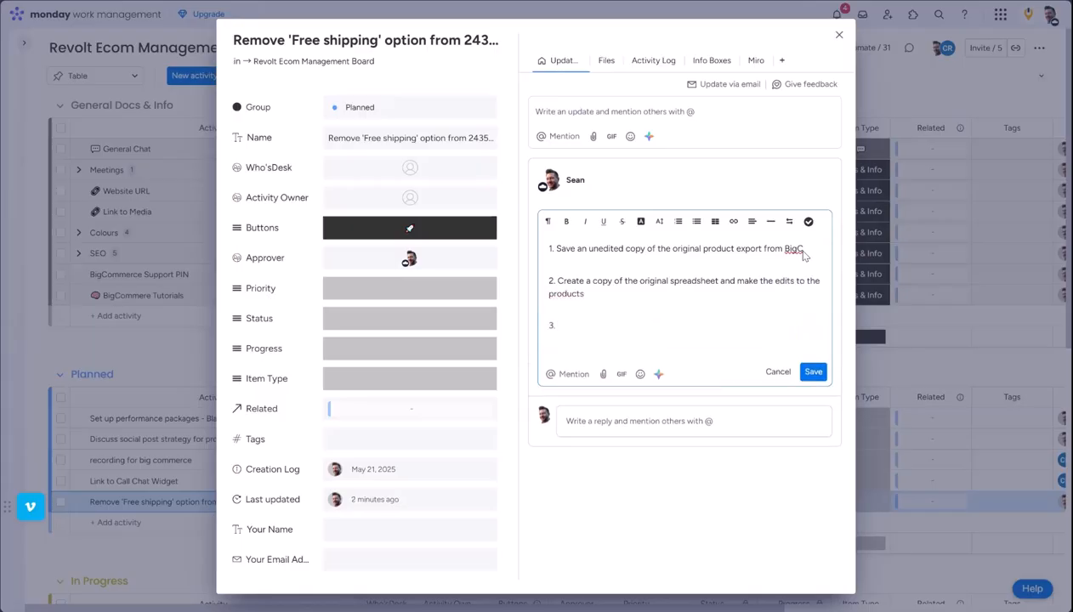
pyautogui.write('Remove unneccessary columns then re-import')
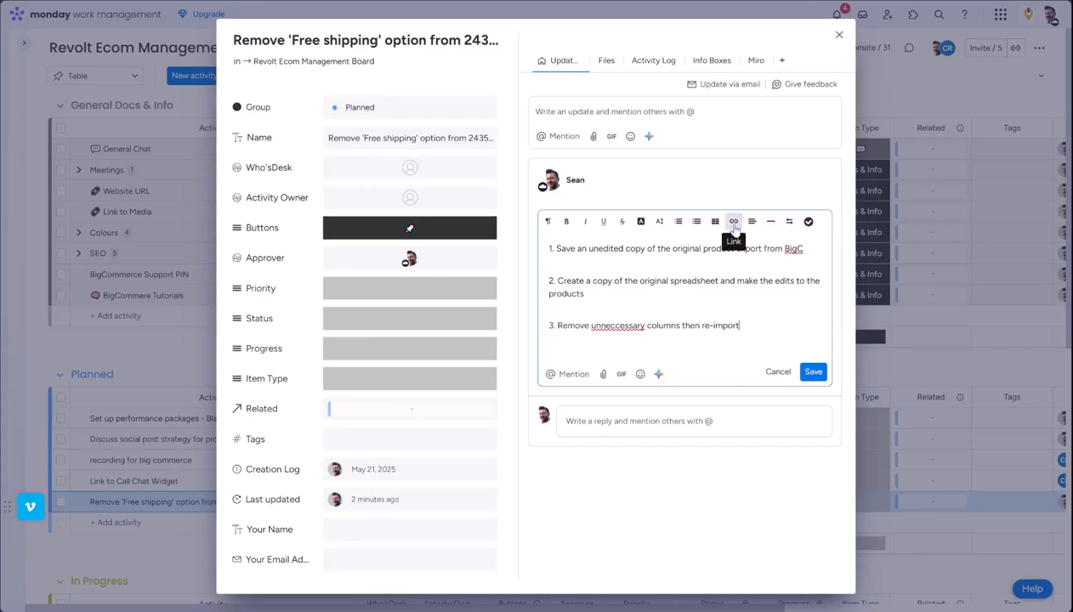
pyautogui.rightClick(615, 328)
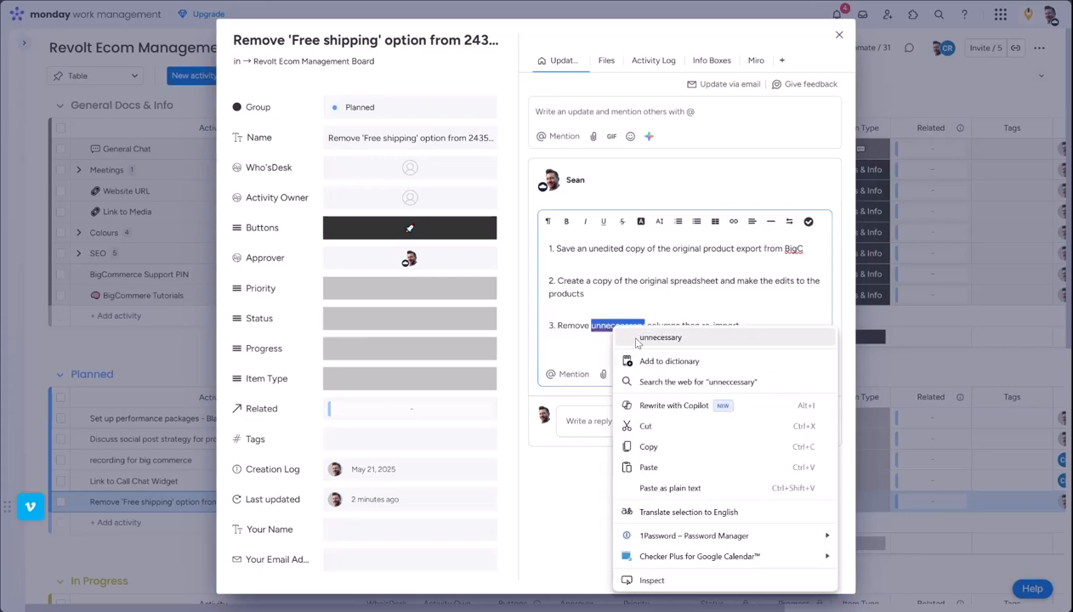
pyautogui.click(641, 337)
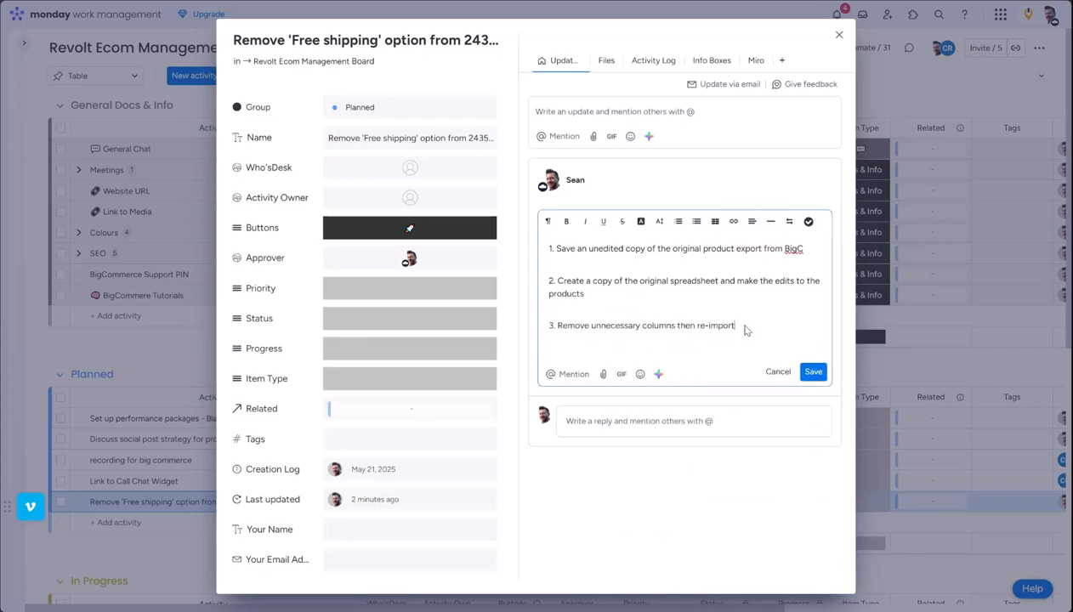
pyautogui.press('Return')
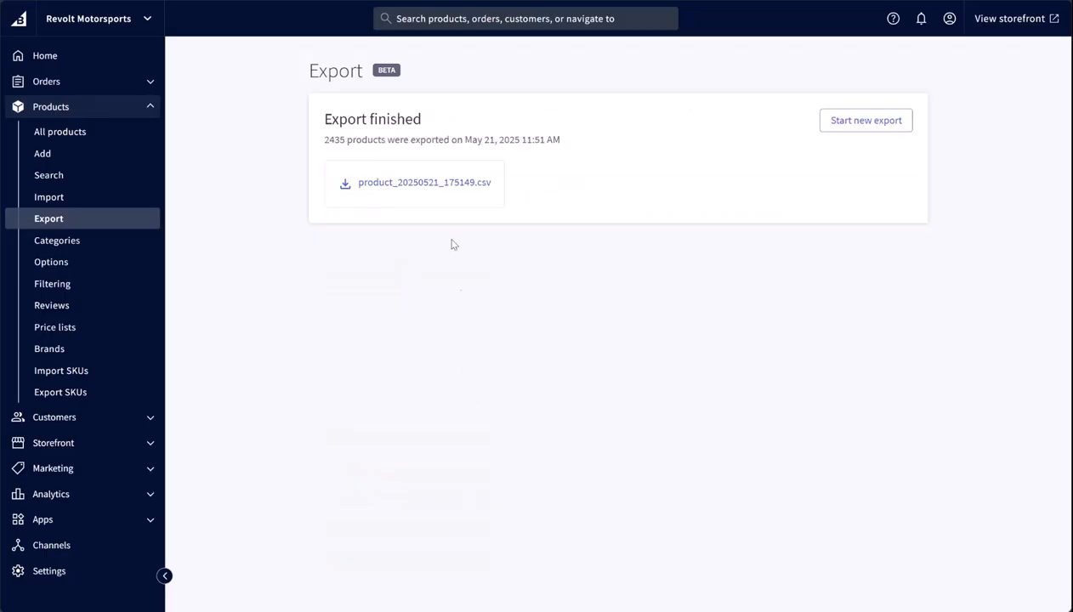
# Download the exported product_20250521_175149.csv from BigCommerce and attach it beneath item 1 of the monday.com update.
pyautogui.click(429, 193)
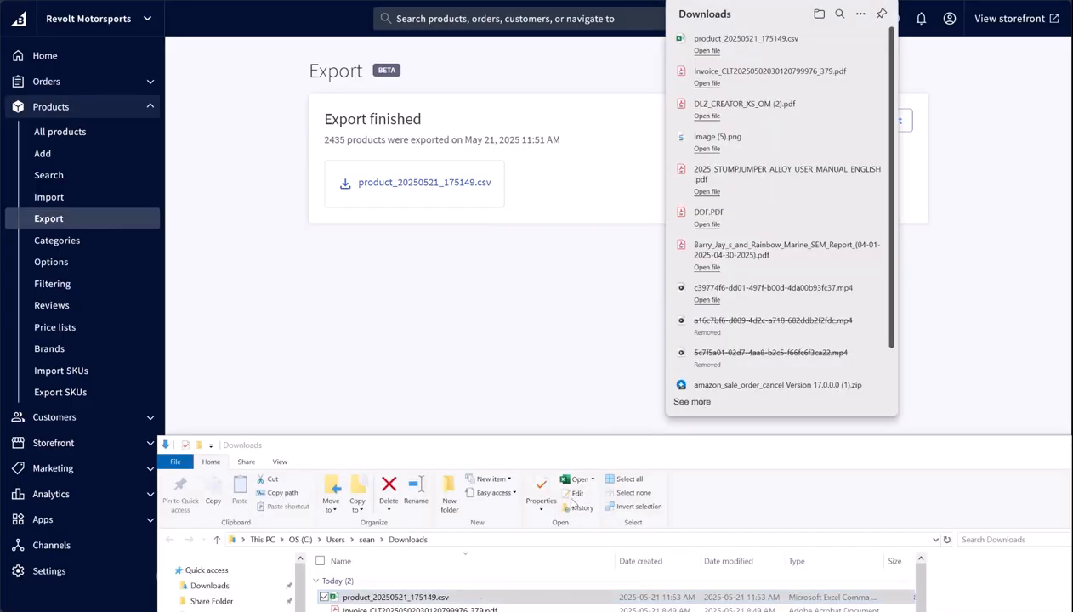
pyautogui.click(508, 459)
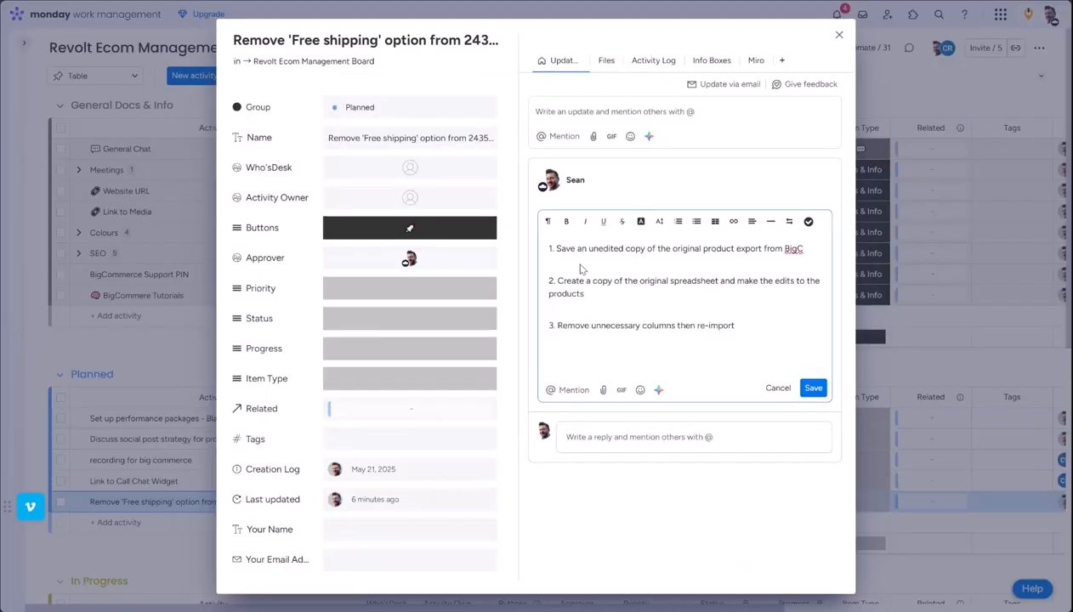
pyautogui.click(580, 267)
pyautogui.hotkey('alt', 'Tab')
pyautogui.moveTo(399, 597); pyautogui.dragTo(585, 278)
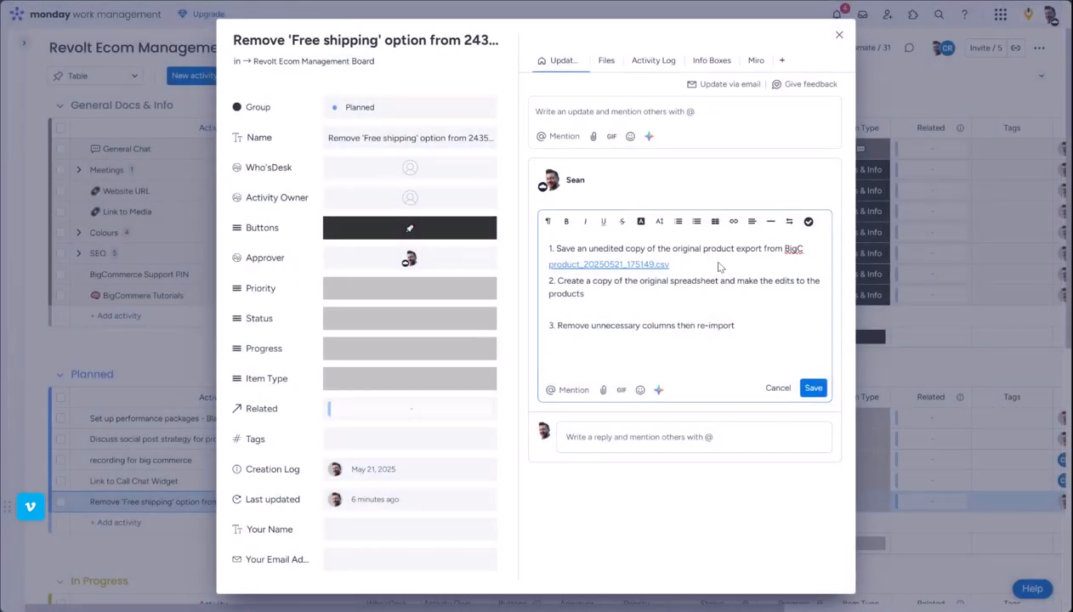
pyautogui.press('Return')
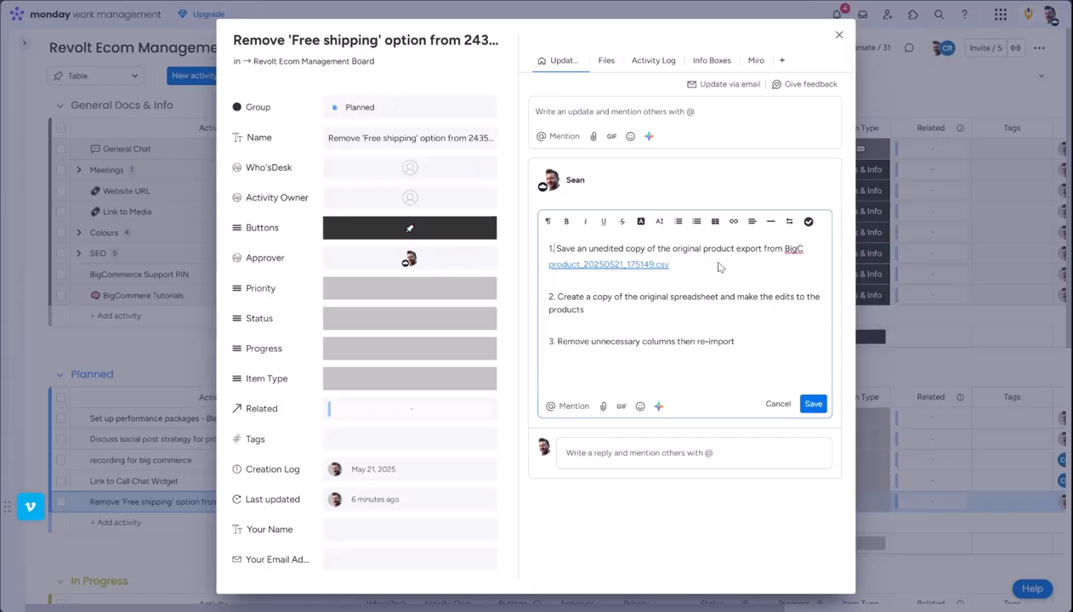
# Make the words "unedited copy" in item 1 bold and return to the empty line below item 2.
pyautogui.hotkey('ctrl', 'shift', 'Right')
pyautogui.hotkey('ctrl', 'shift', 'Right')
pyautogui.hotkey('ctrl', 'b')
pyautogui.press('Down')
pyautogui.press('Down')
pyautogui.press('Down')
pyautogui.press('Down')
pyautogui.press('End')
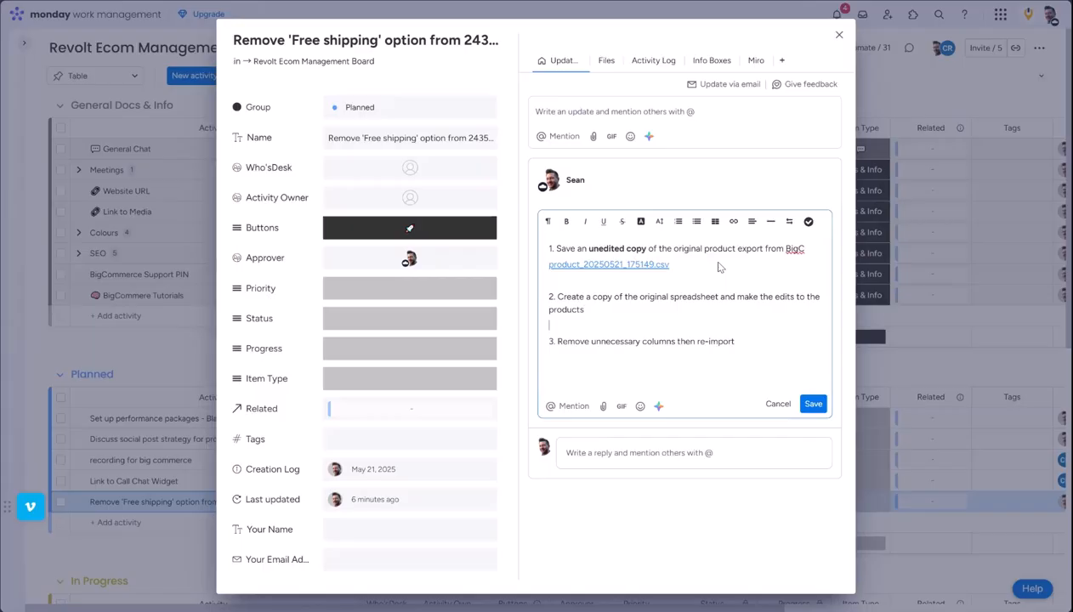
pyautogui.press('Down')
# Duplicate product_20250521_175149.csv within the Downloads folder.
pyautogui.click(739, 609)
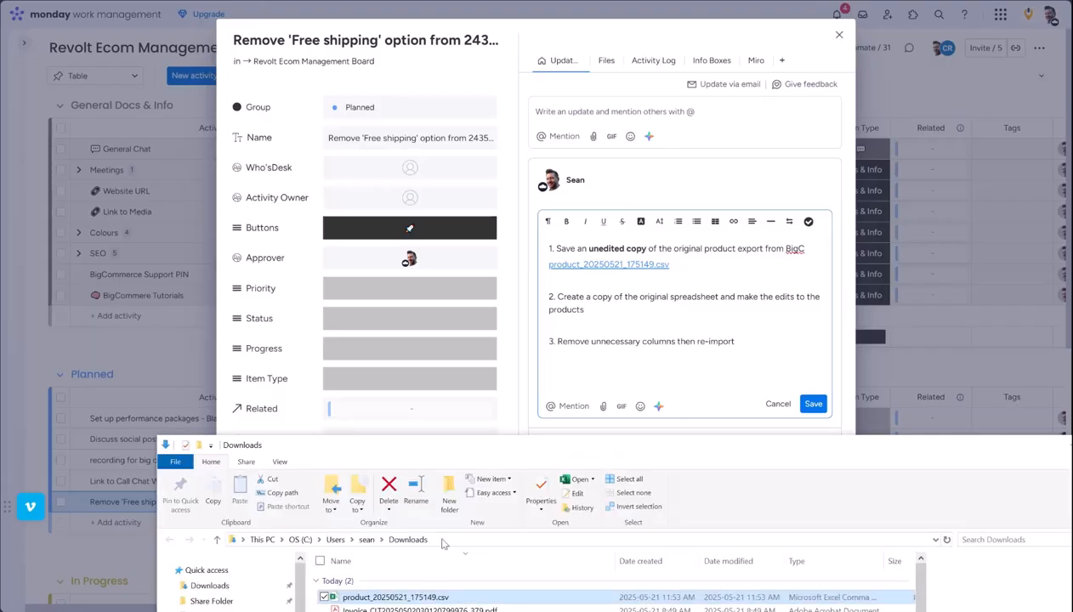
pyautogui.click(407, 597)
pyautogui.rightClick(410, 597)
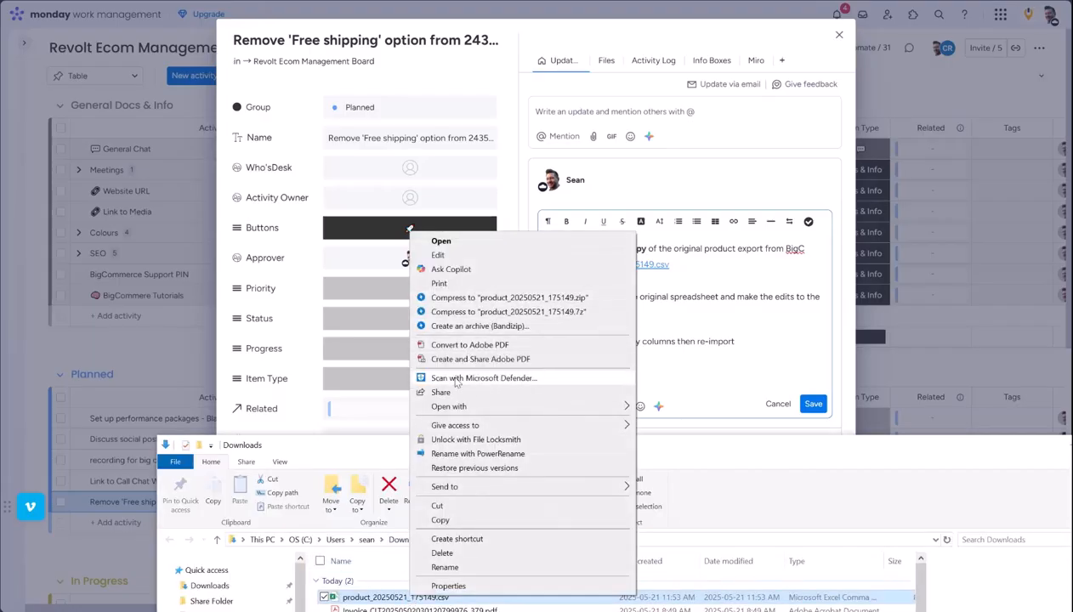
pyautogui.click(439, 519)
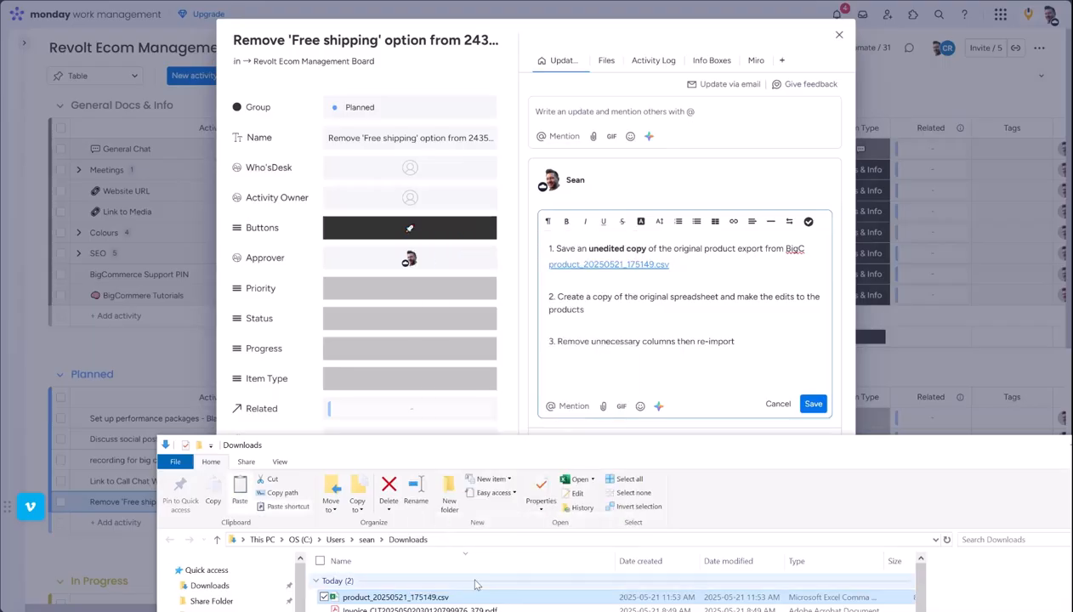
pyautogui.click(378, 593)
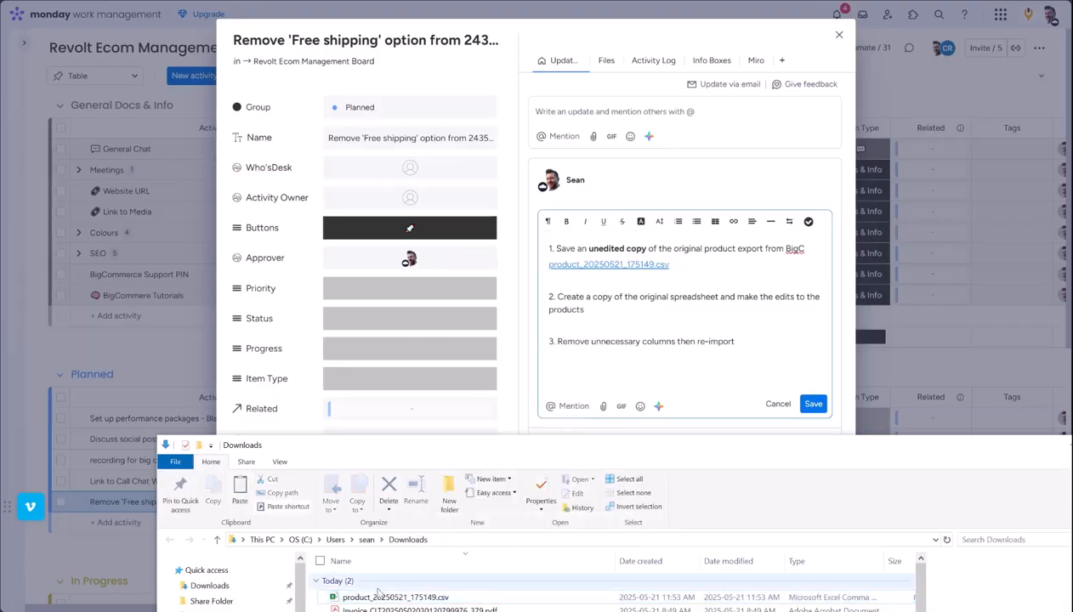
pyautogui.hotkey('ctrl', 'v')
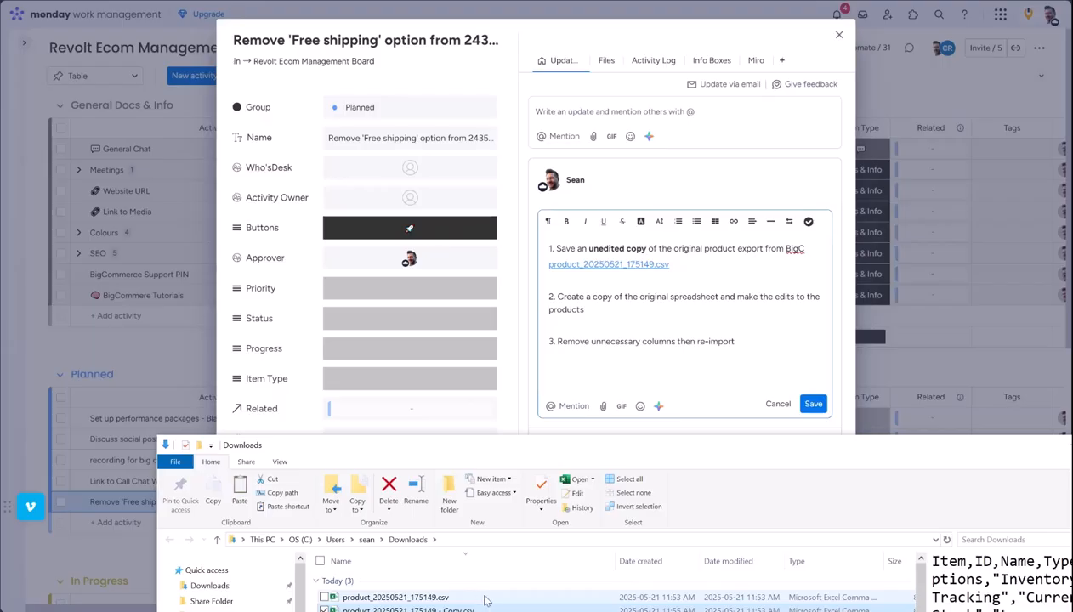
# Open "product_20250521_175149 - Copy.csv" from Downloads in Excel and move its window up into view.
pyautogui.moveTo(300, 442); pyautogui.dragTo(247, 423)
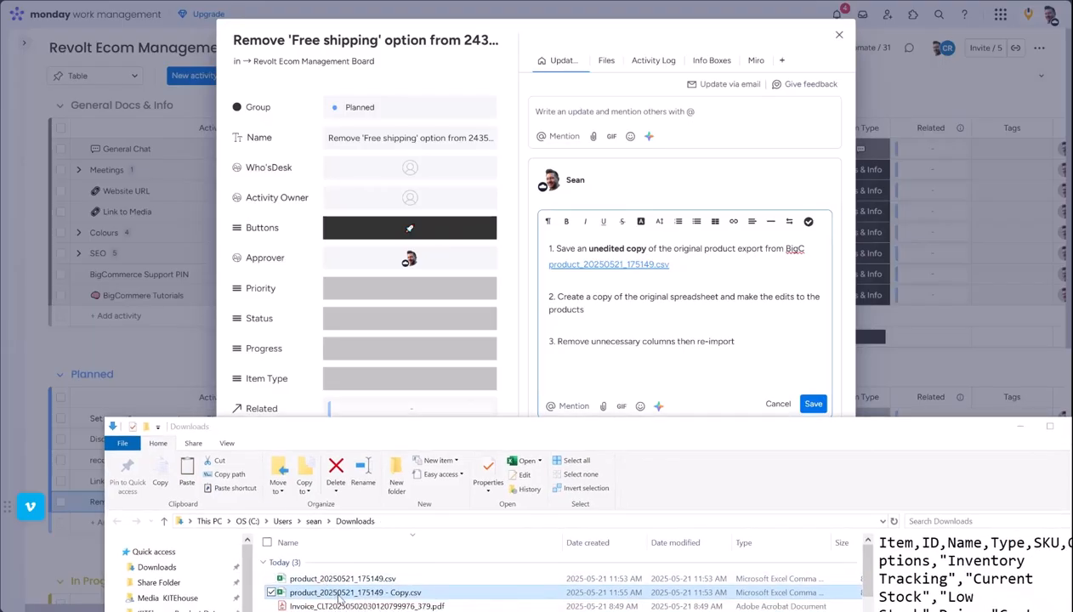
pyautogui.doubleClick(338, 592)
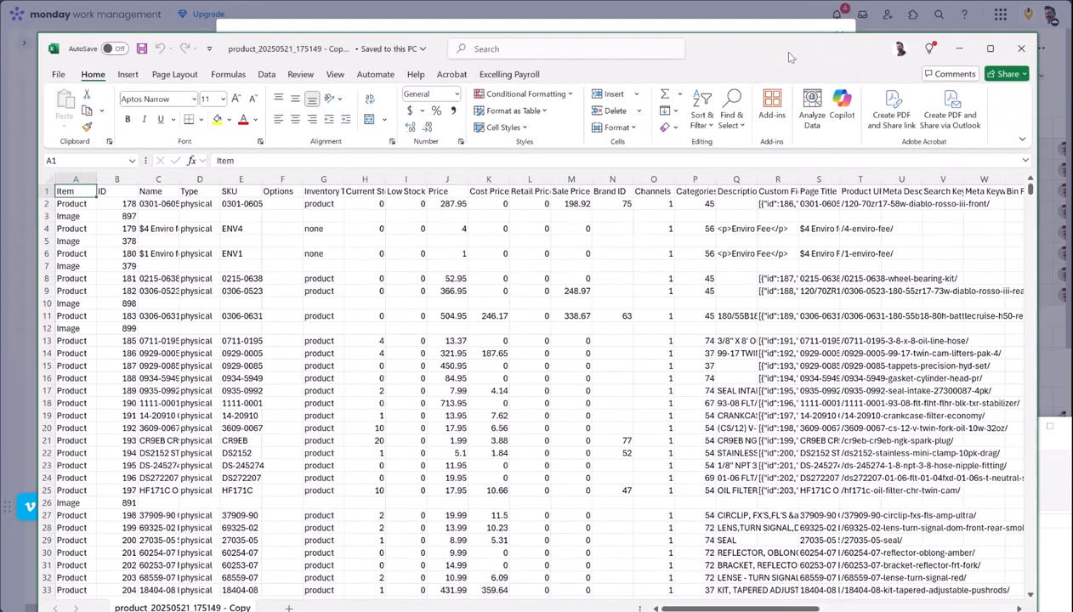
pyautogui.moveTo(789, 57); pyautogui.dragTo(796, 34)
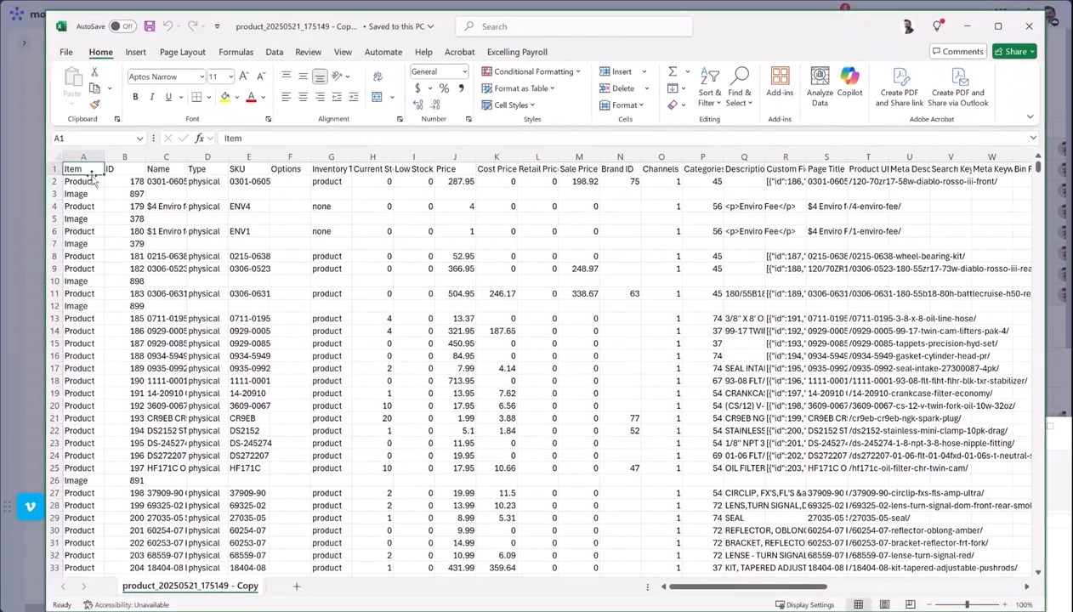
# Add filters to the whole header row of the copied product spreadsheet.
pyautogui.click(54, 168)
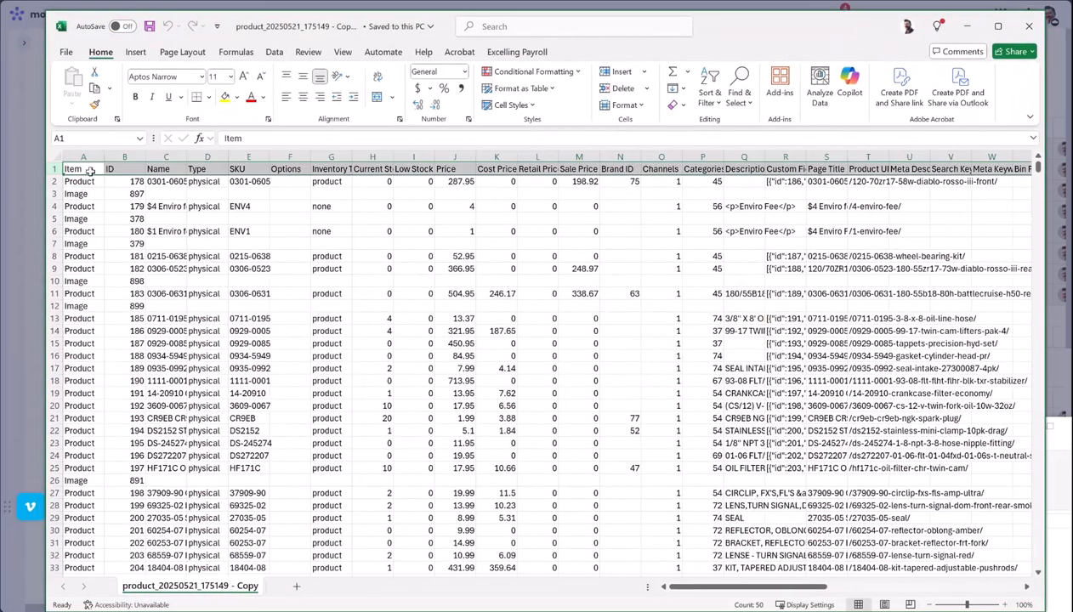
pyautogui.click(274, 53)
pyautogui.click(606, 85)
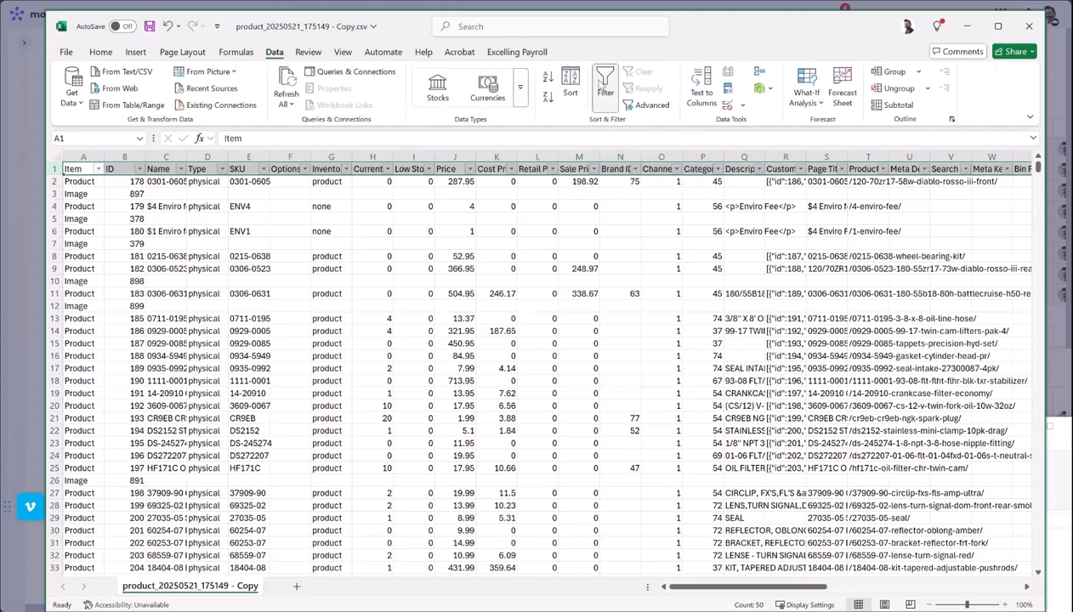
# Freeze the top row and filter the Item column to show only Product rows.
pyautogui.click(343, 53)
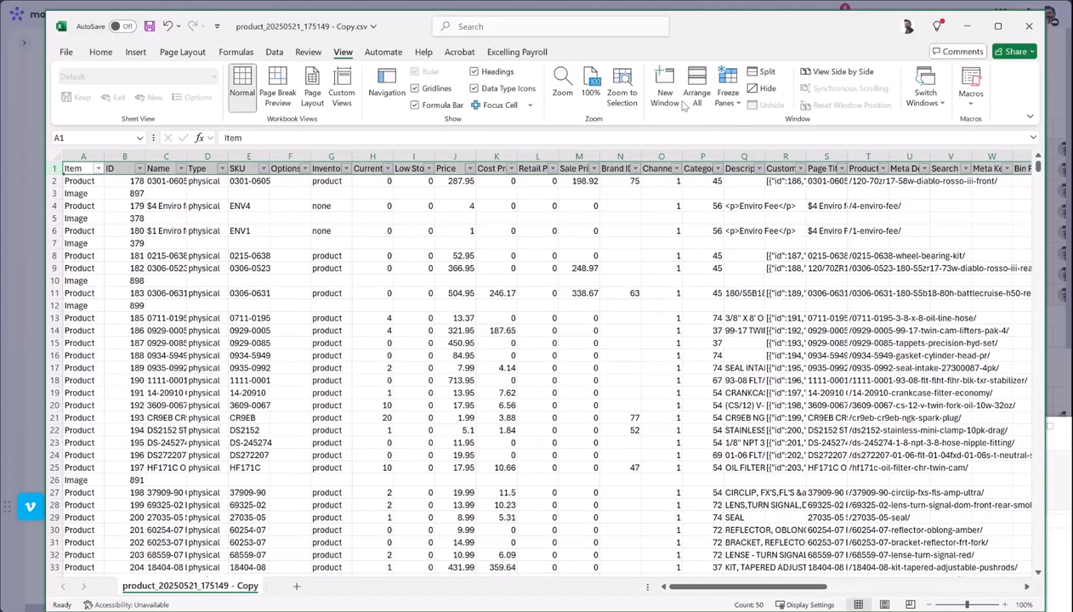
pyautogui.click(727, 99)
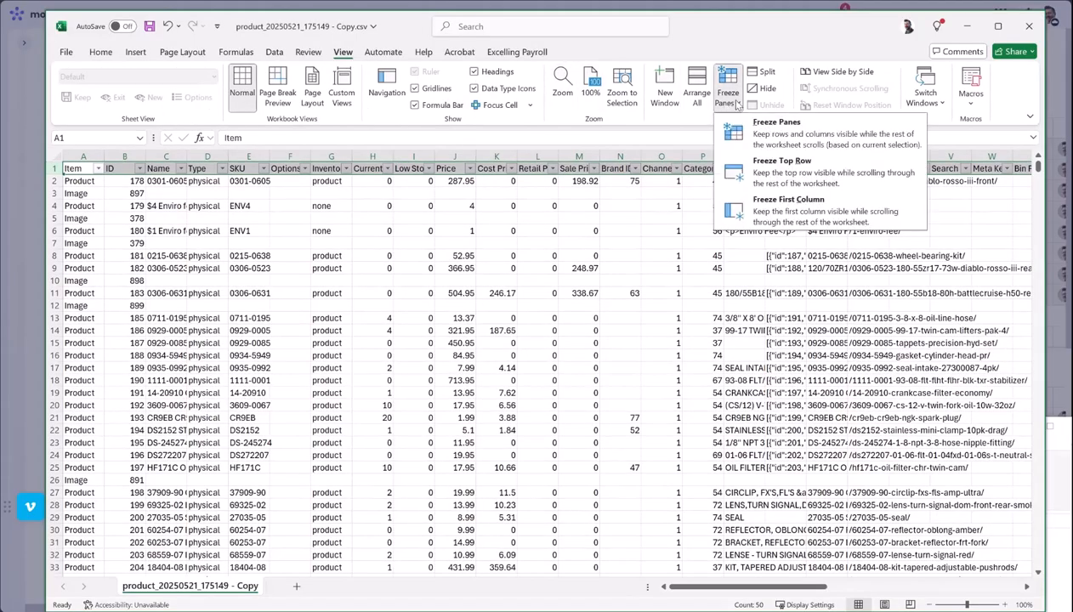
pyautogui.click(778, 164)
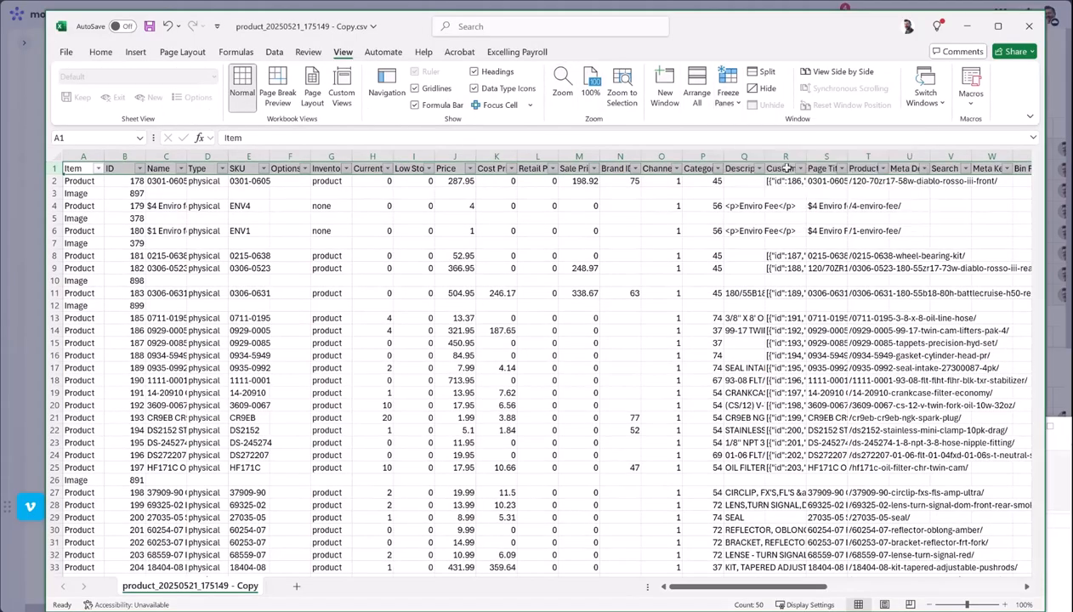
pyautogui.click(98, 168)
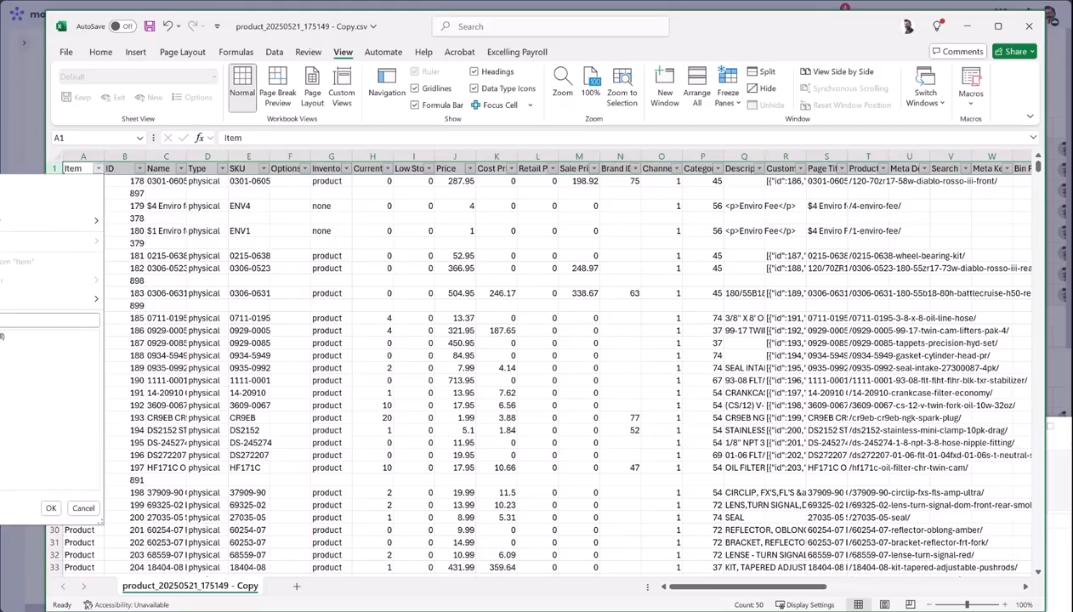
pyautogui.click(51, 507)
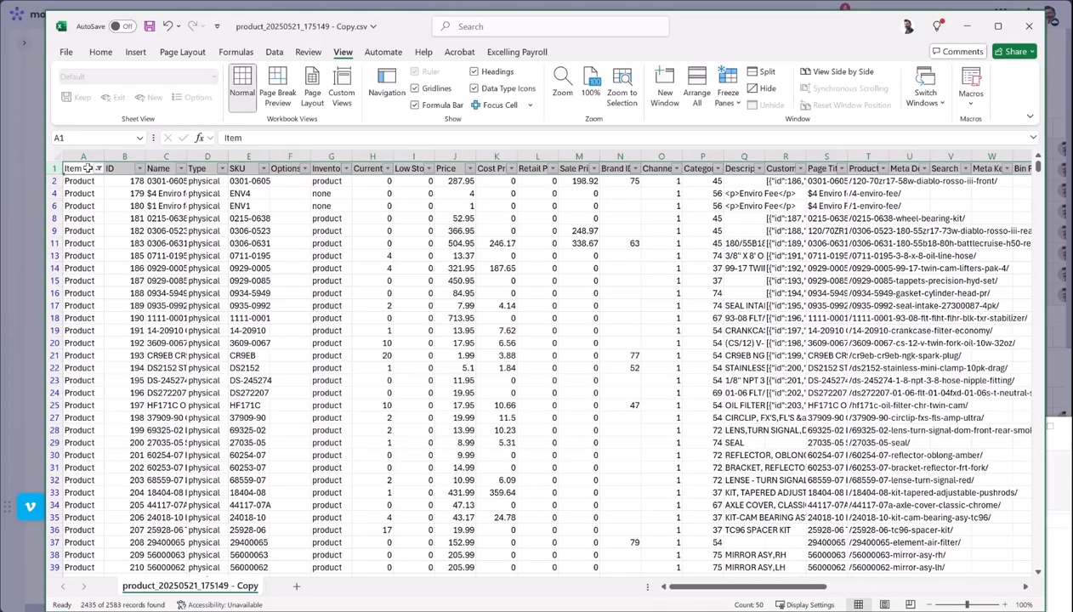
# Highlight the ID and SKU header cells in yellow.
pyautogui.click(116, 168)
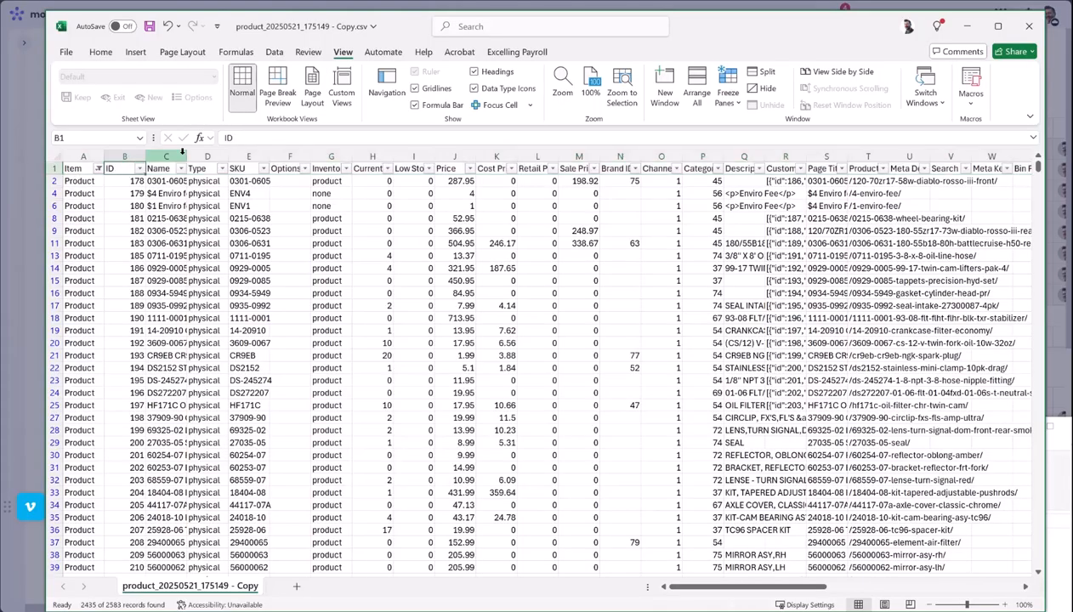
pyautogui.click(100, 52)
pyautogui.click(225, 96)
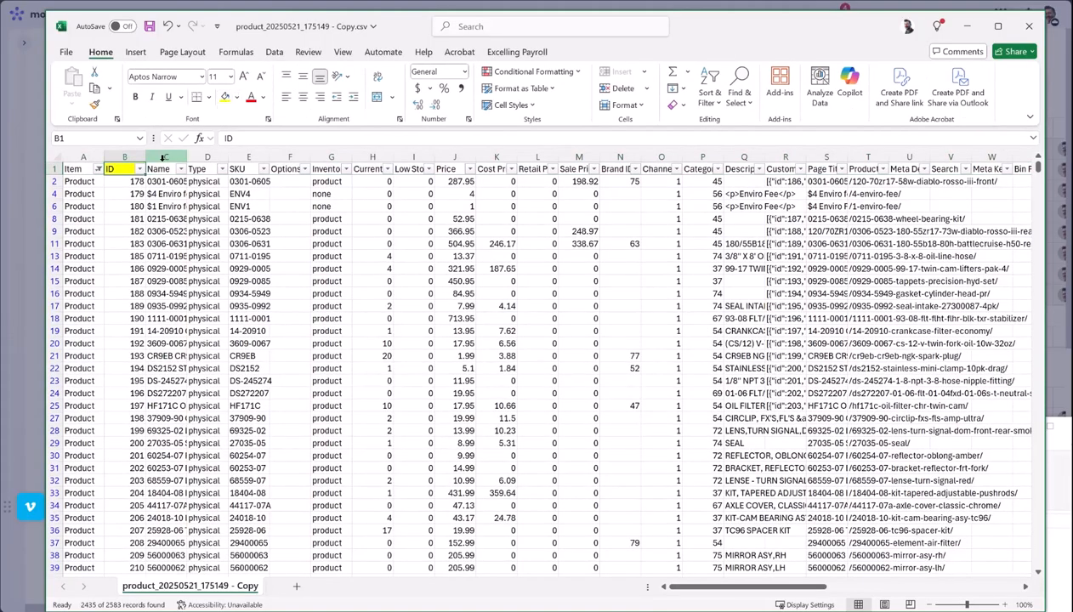
pyautogui.click(229, 168)
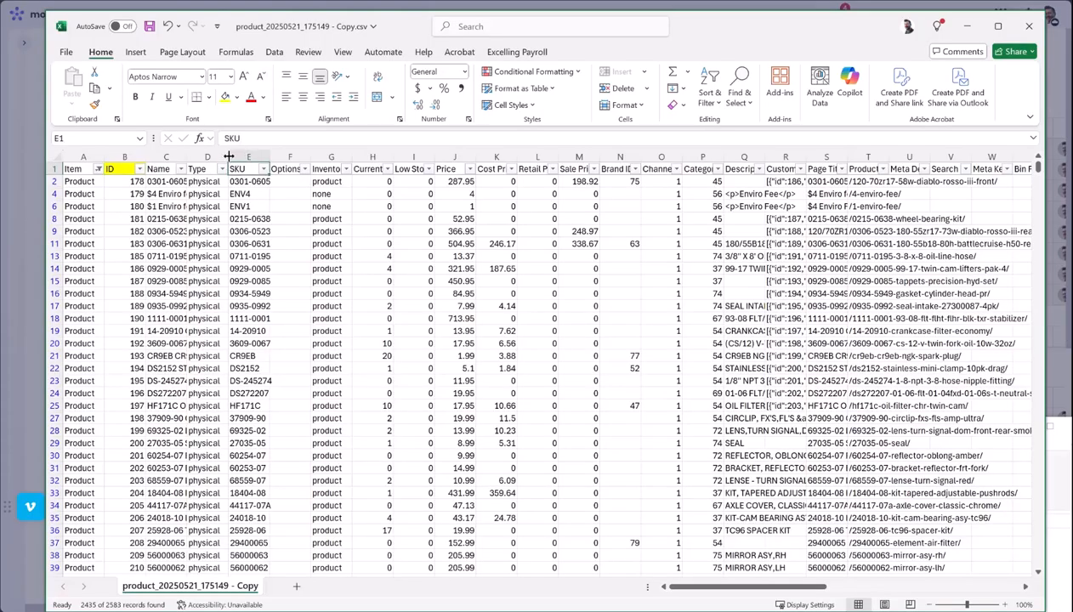
pyautogui.click(224, 96)
# Search the sheet for "shipping" to locate the Free Shipping column, and autofit that column's width.
pyautogui.hscroll(10, 519, 288)
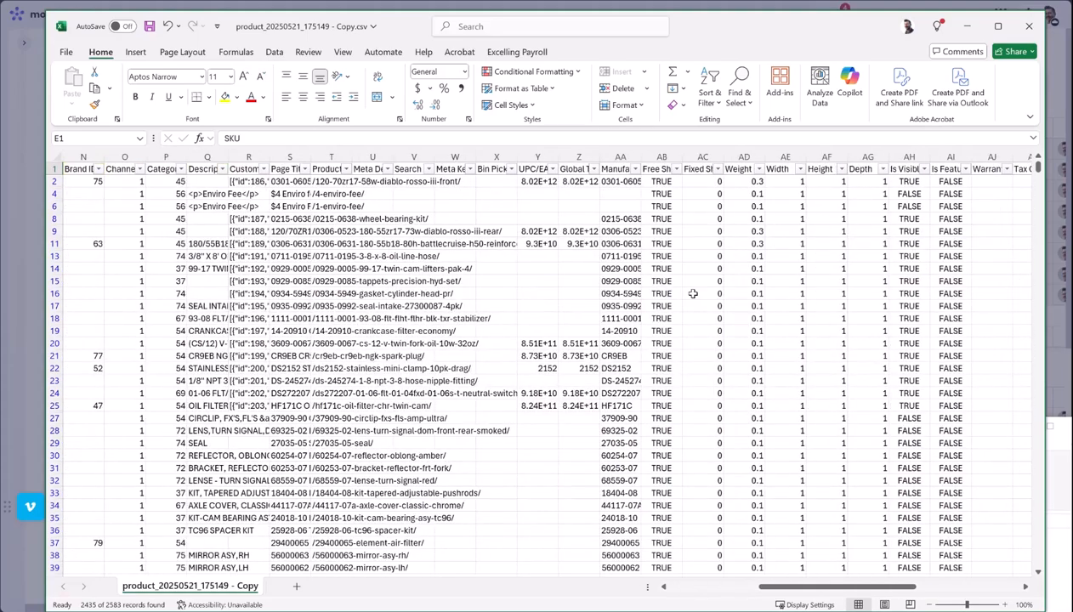
pyautogui.hscroll(5, 764, 253)
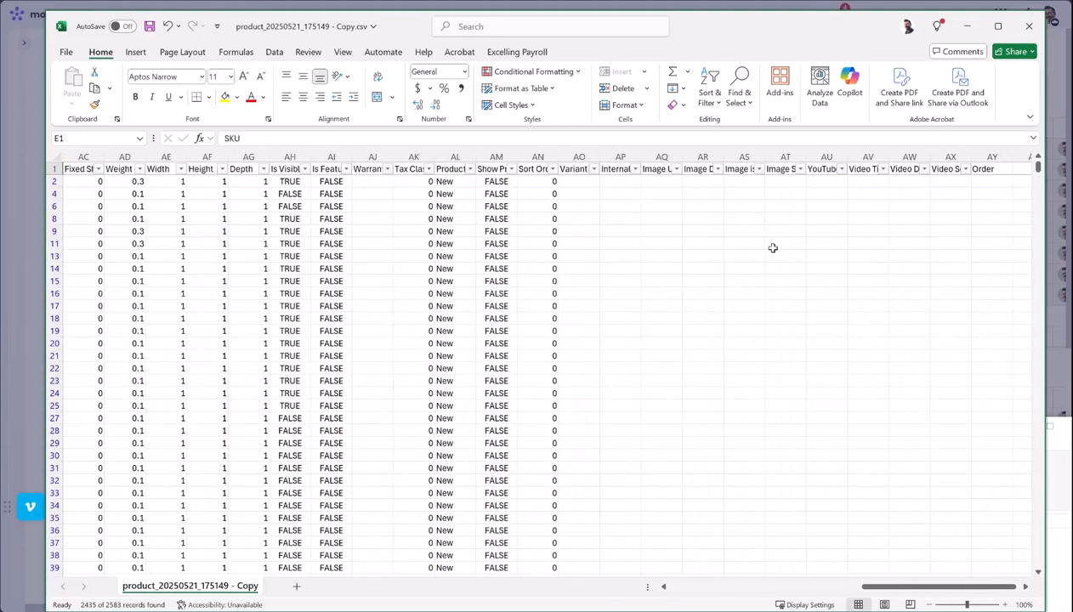
pyautogui.hotkey('ctrl', 'f')
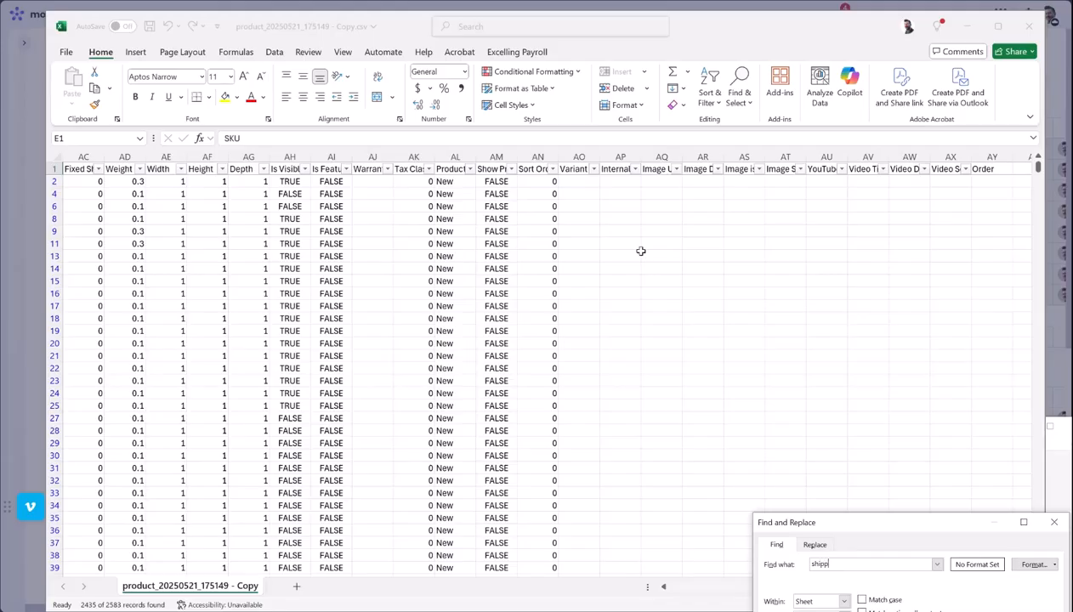
pyautogui.press('Return')
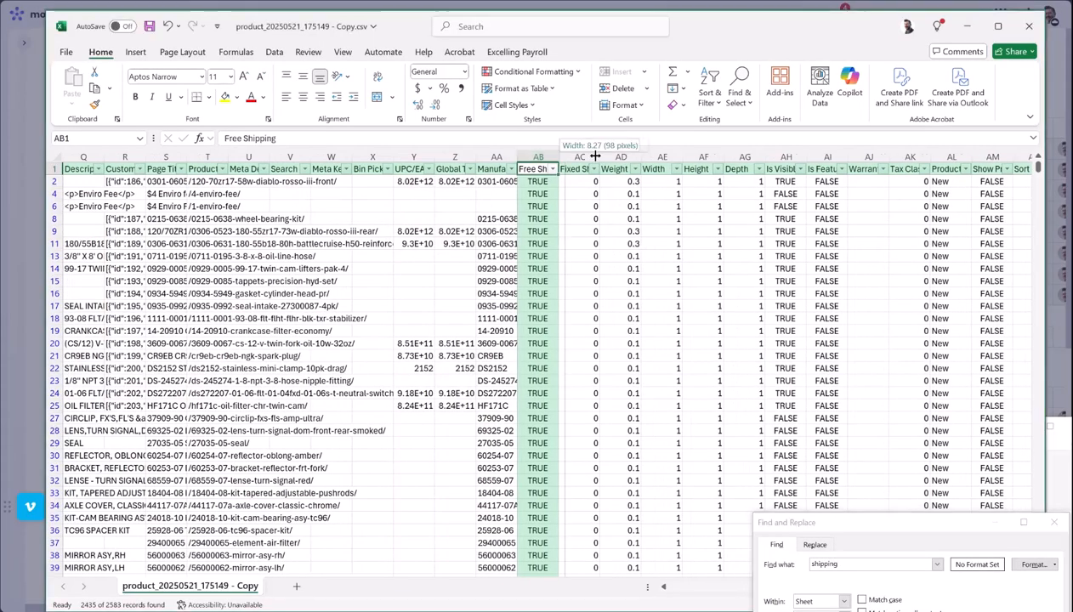
pyautogui.doubleClick(558, 157)
# Check which values the Free Shipping column contains and highlight its header cell in yellow.
pyautogui.click(632, 169)
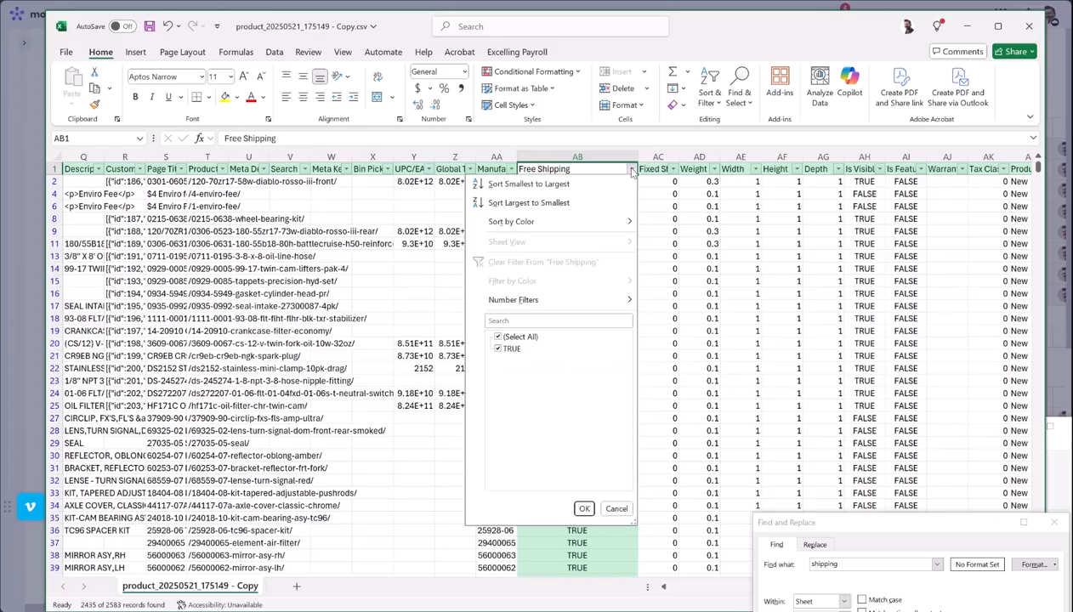
pyautogui.click(584, 508)
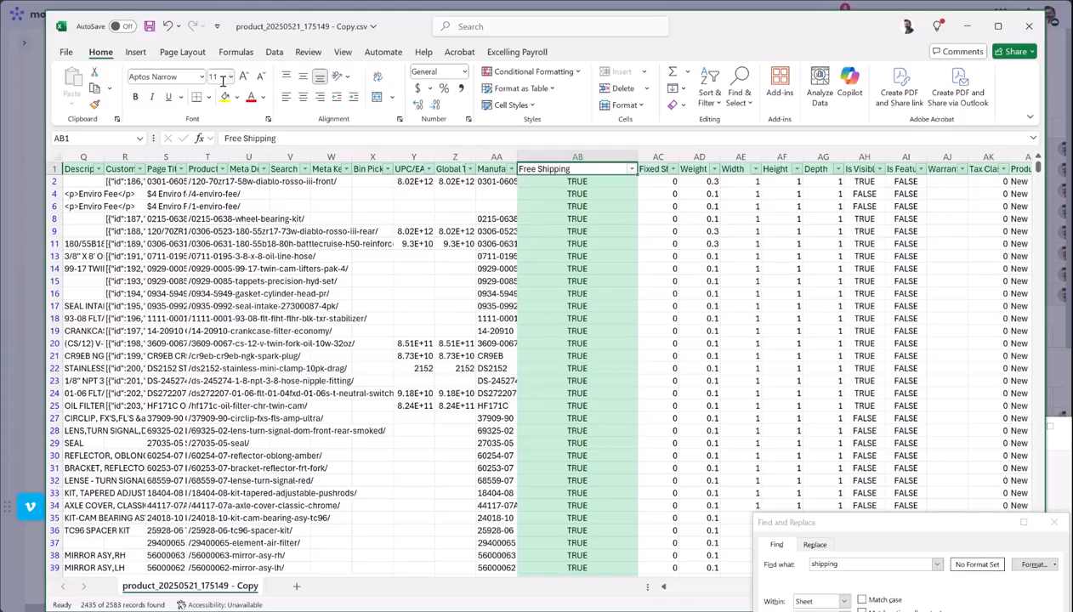
pyautogui.click(224, 96)
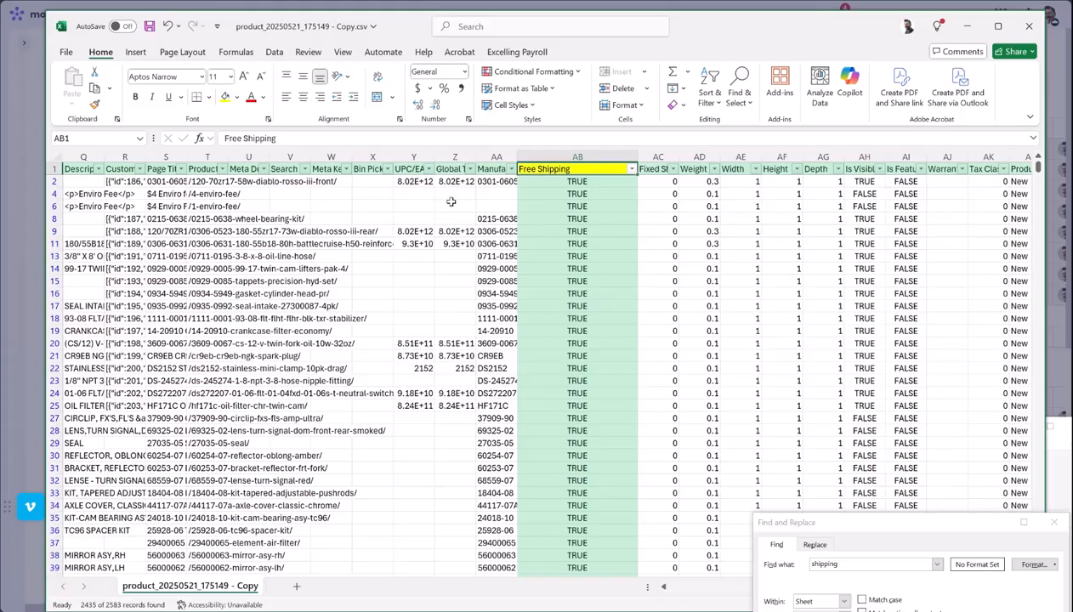
# Delete all columns from Options through Manufacturer Part Number, between SKU and Free Shipping.
pyautogui.click(487, 157)
pyautogui.hscroll(-8, 380, 283)
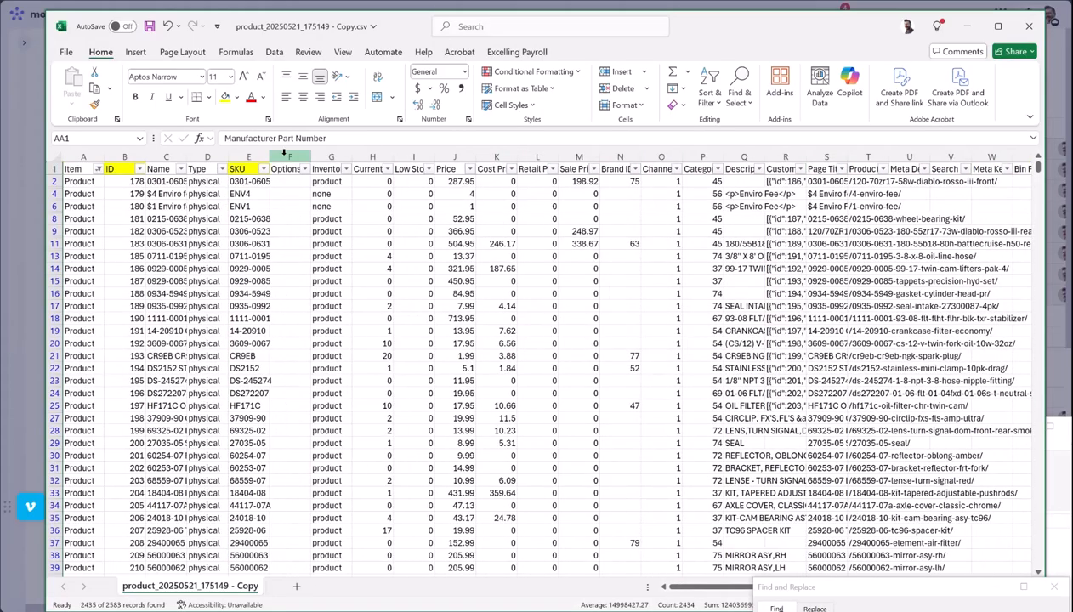
pyautogui.keyDown('shift'); pyautogui.click(288, 164); pyautogui.keyUp('shift')
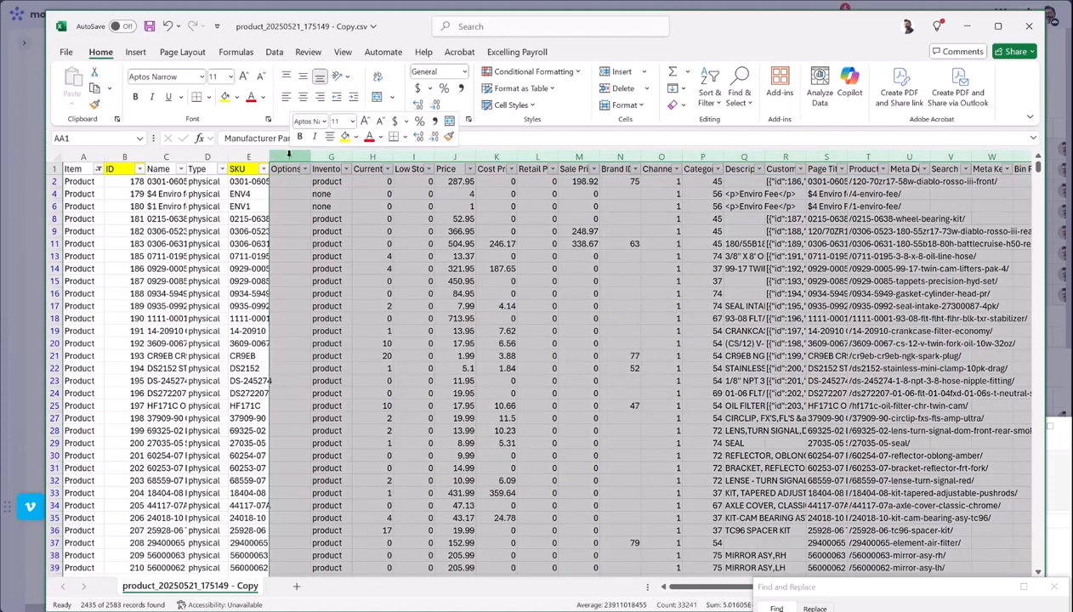
pyautogui.rightClick(290, 162)
pyautogui.click(325, 305)
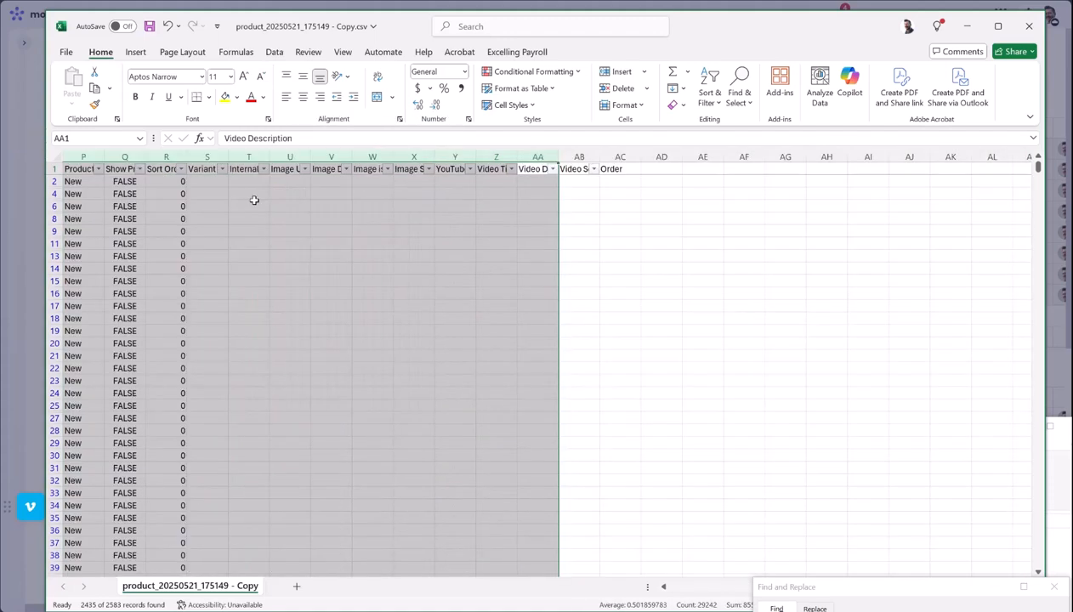
# Delete the columns from Fixed Shipping Cost through Sort Order.
pyautogui.hscroll(-5, 438, 187)
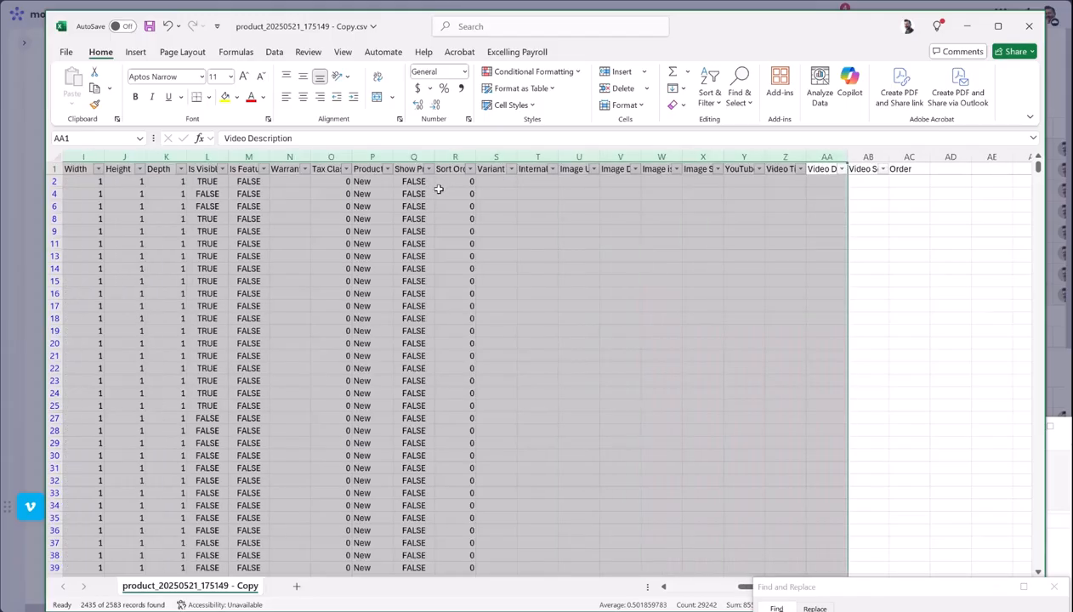
pyautogui.hscroll(-1, 438, 190)
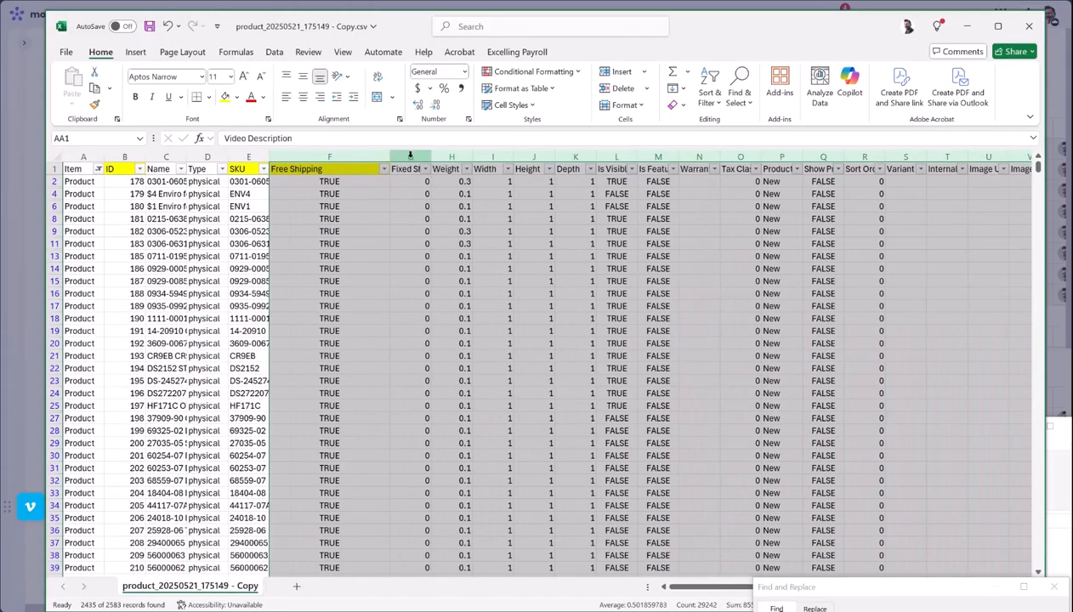
pyautogui.click(410, 156)
pyautogui.hscroll(3, 629, 228)
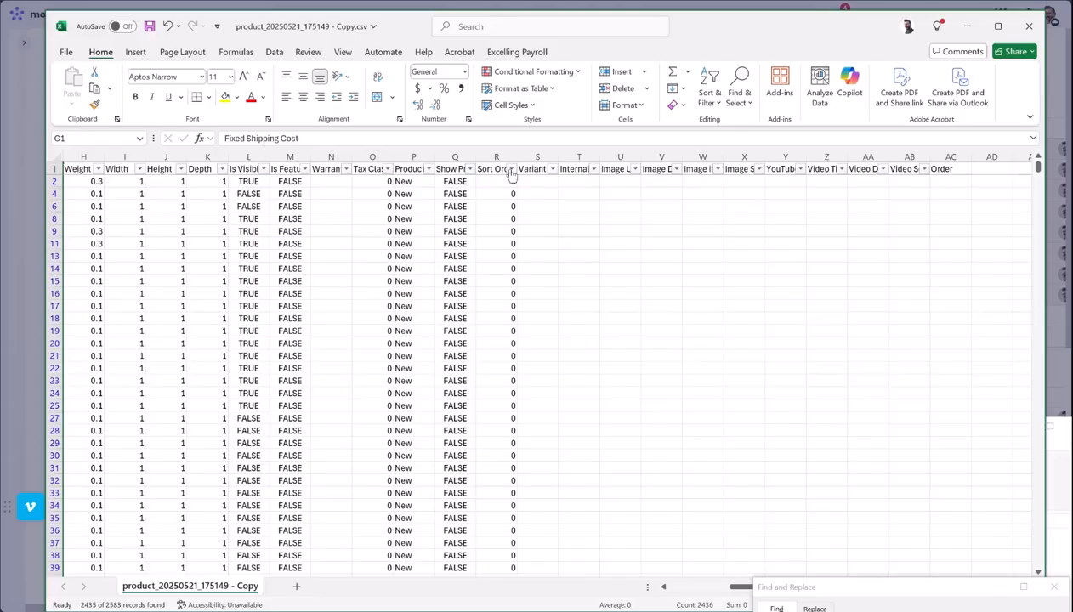
pyautogui.keyDown('shift'); pyautogui.click(498, 157); pyautogui.keyUp('shift')
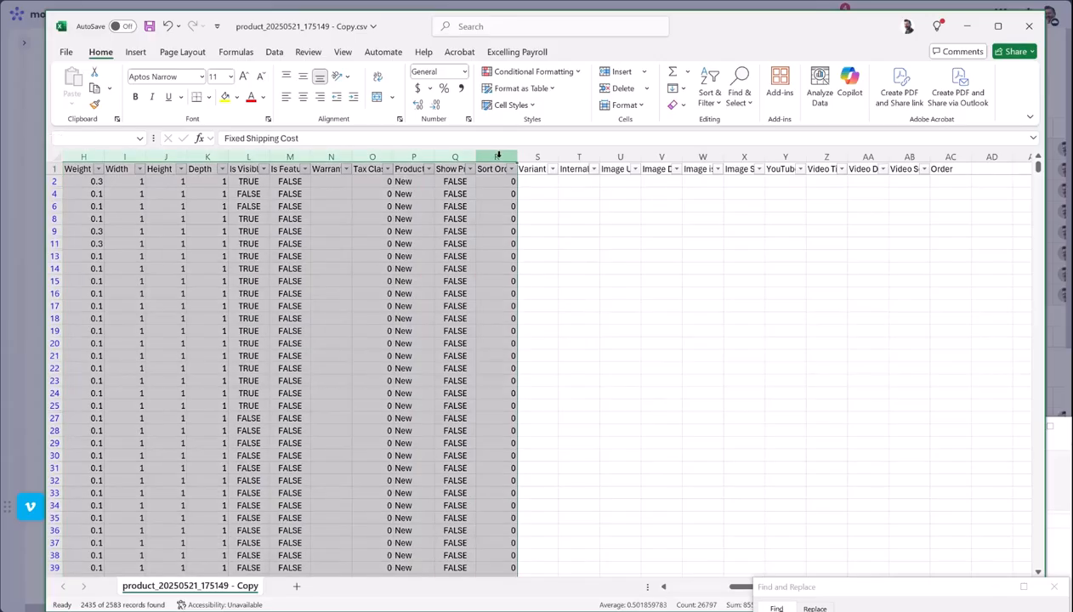
pyautogui.rightClick(498, 157)
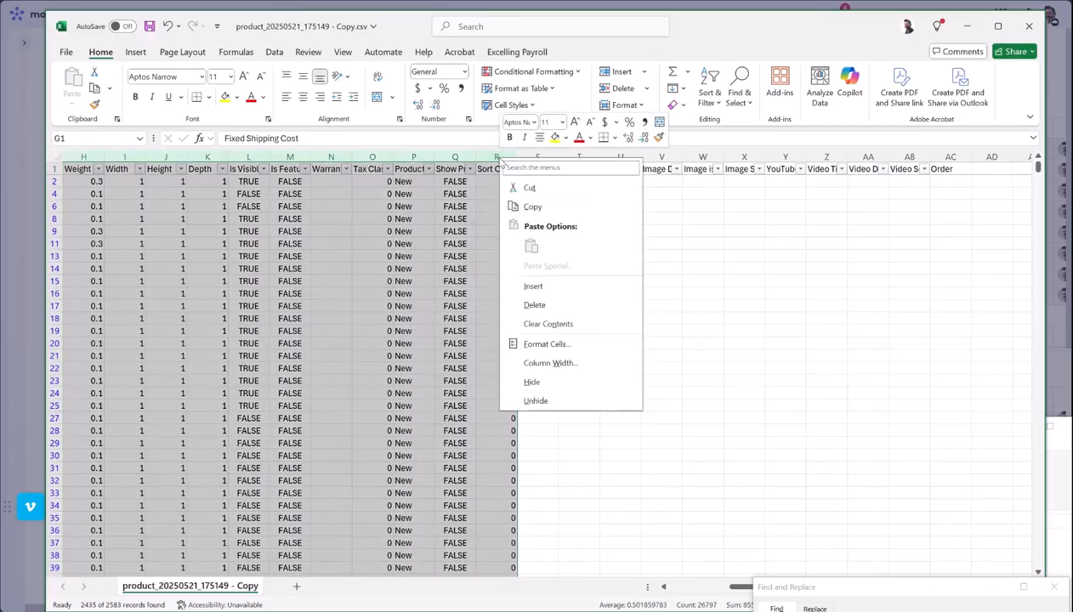
pyautogui.click(535, 304)
# Delete the remaining columns after Free Shipping, from Variant Image URL through Order.
pyautogui.keyDown('shift'); pyautogui.click(824, 154); pyautogui.keyUp('shift')
pyautogui.rightClick(824, 156)
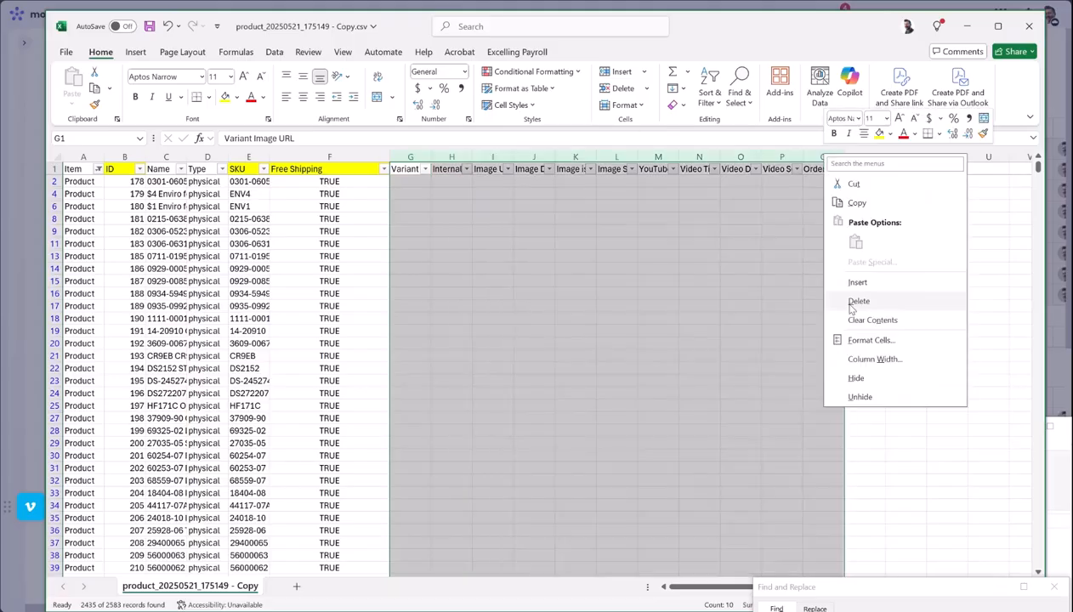
pyautogui.click(857, 303)
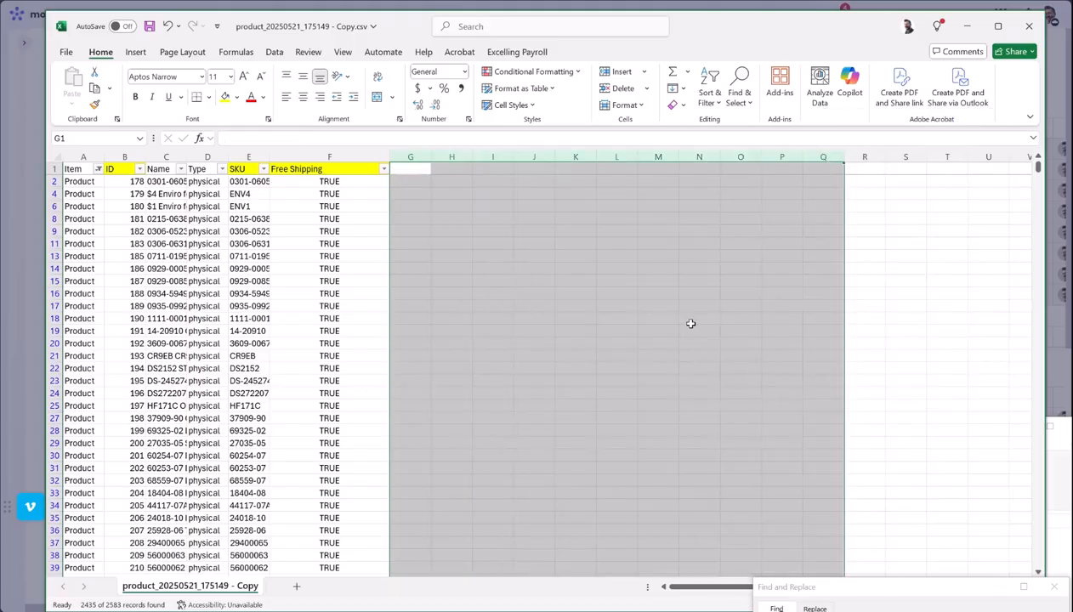
# Delete the Type and Name columns so SKU follows directly after ID.
pyautogui.click(474, 257)
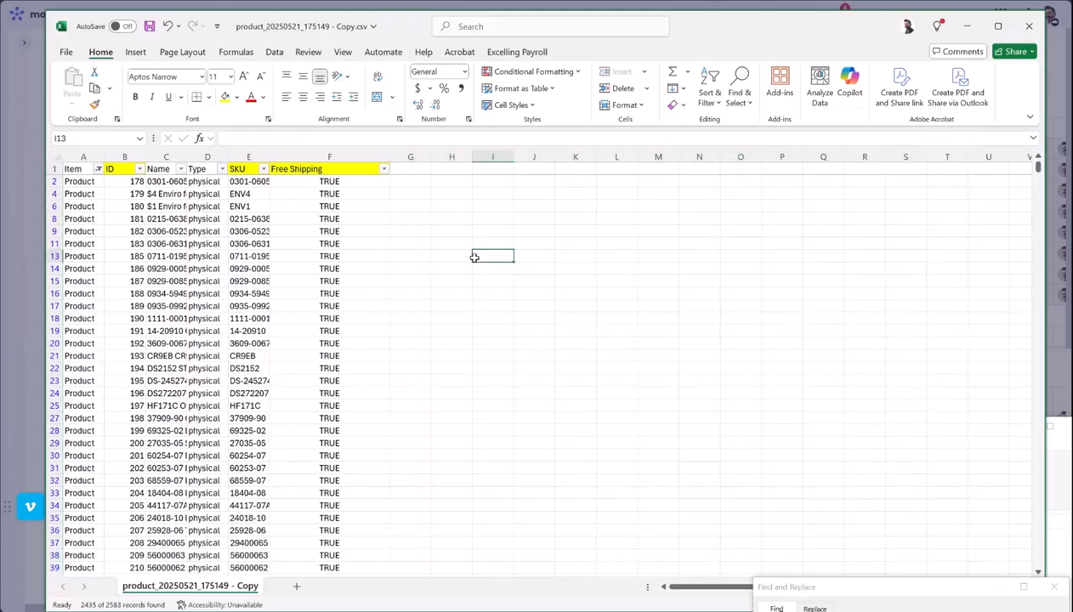
pyautogui.rightClick(206, 154)
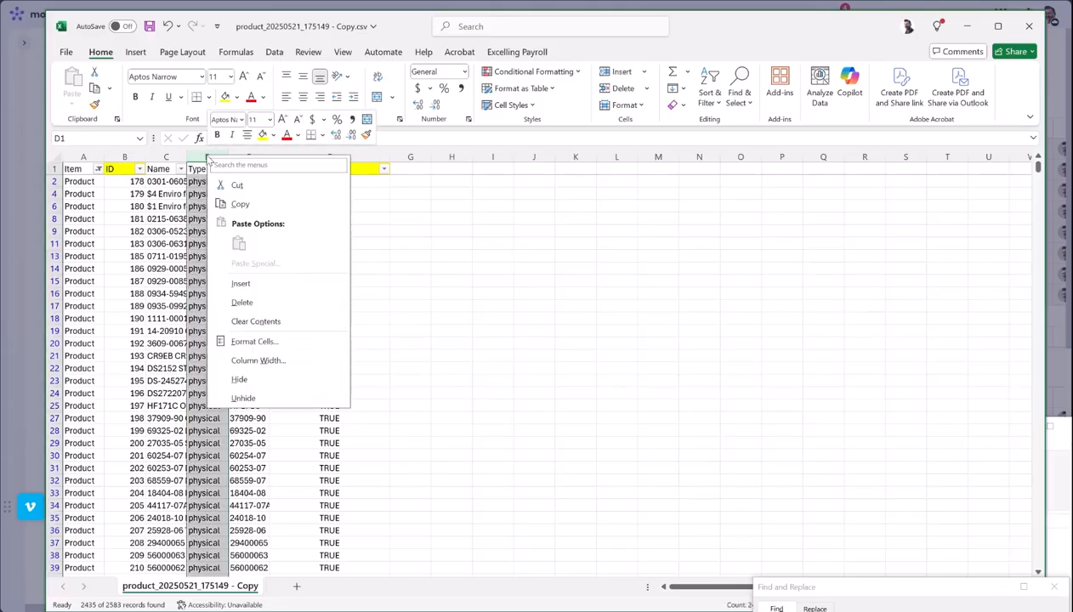
pyautogui.click(246, 299)
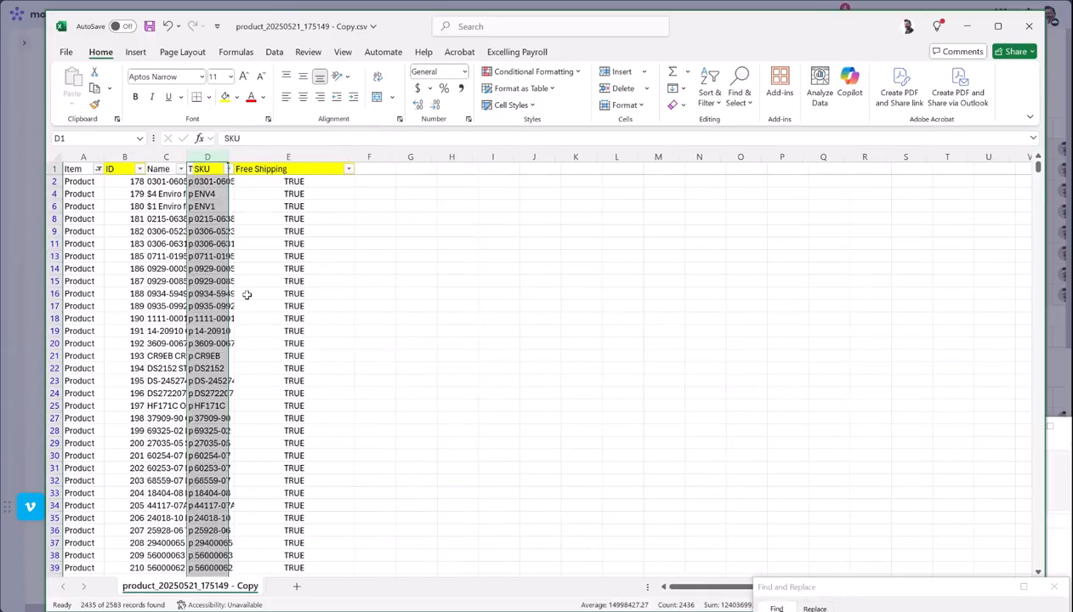
pyautogui.rightClick(170, 158)
pyautogui.click(205, 306)
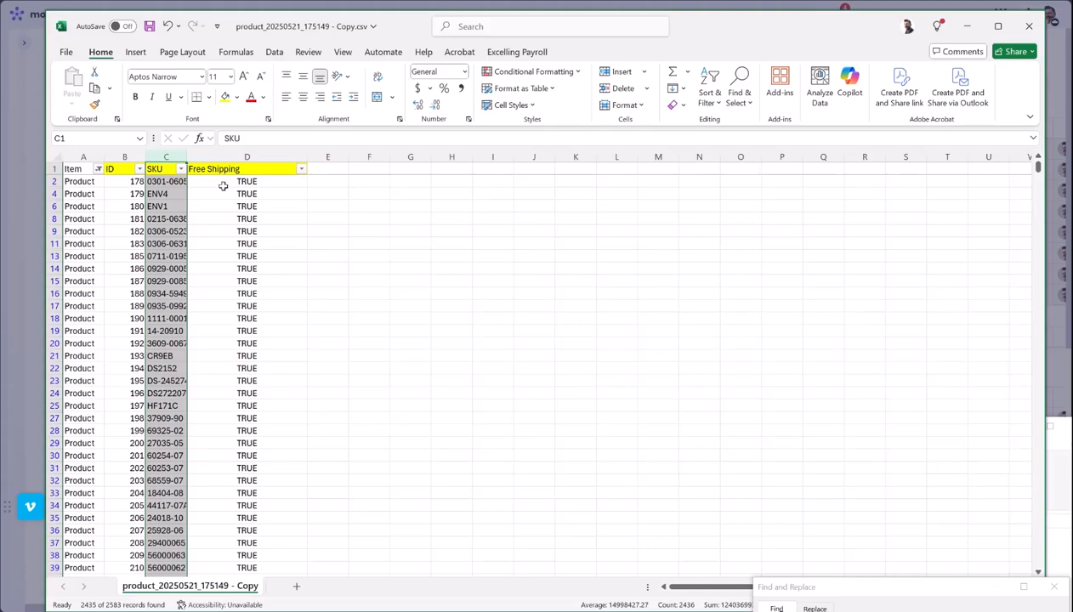
# Set the Free Shipping value of the first product row to FALSE.
pyautogui.click(136, 182)
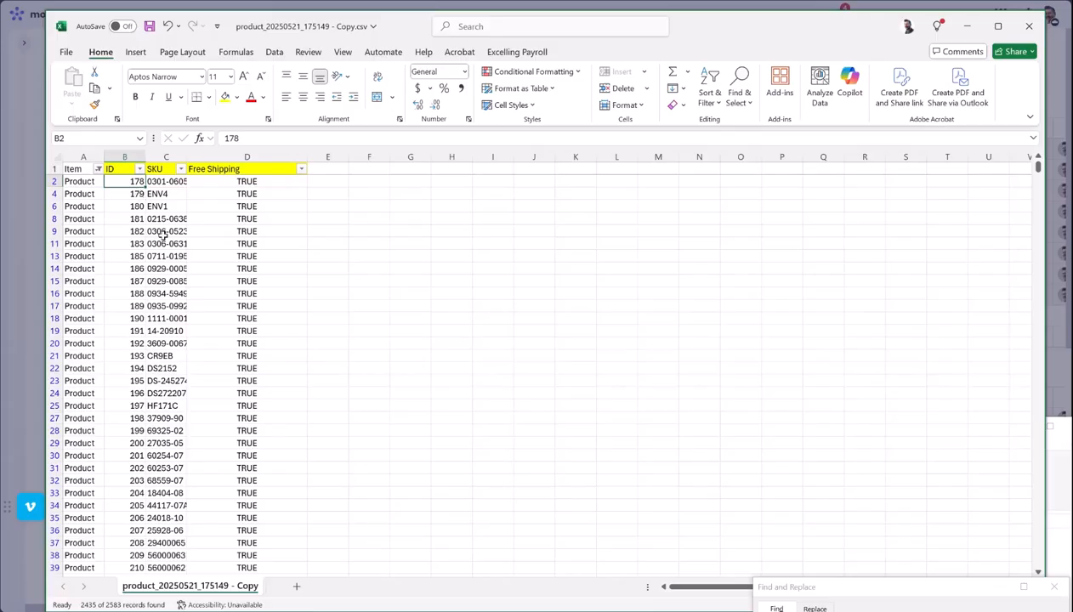
pyautogui.click(248, 183)
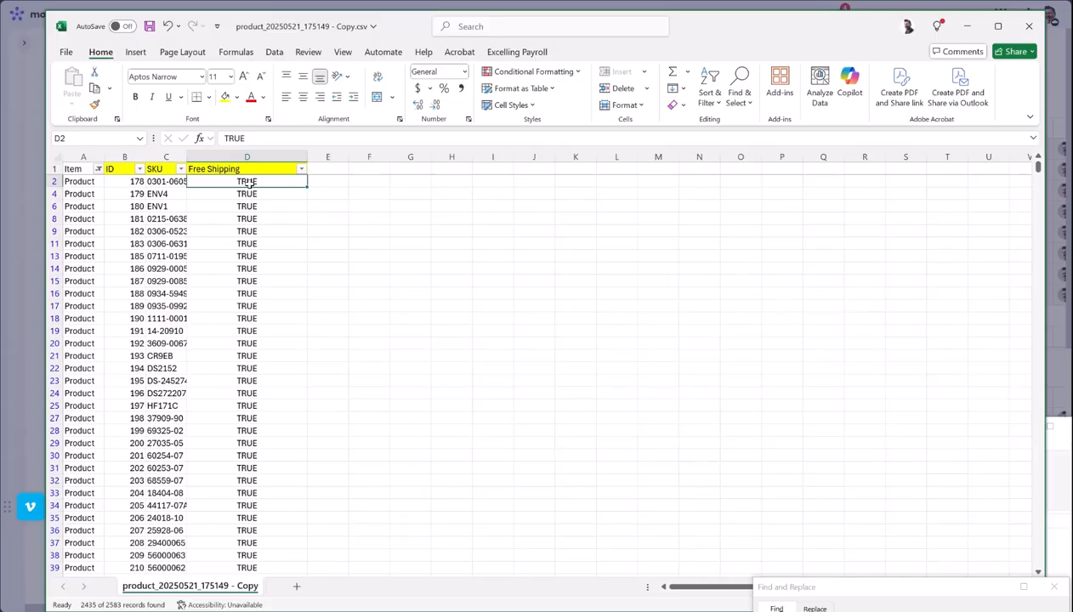
pyautogui.write('FALSE')
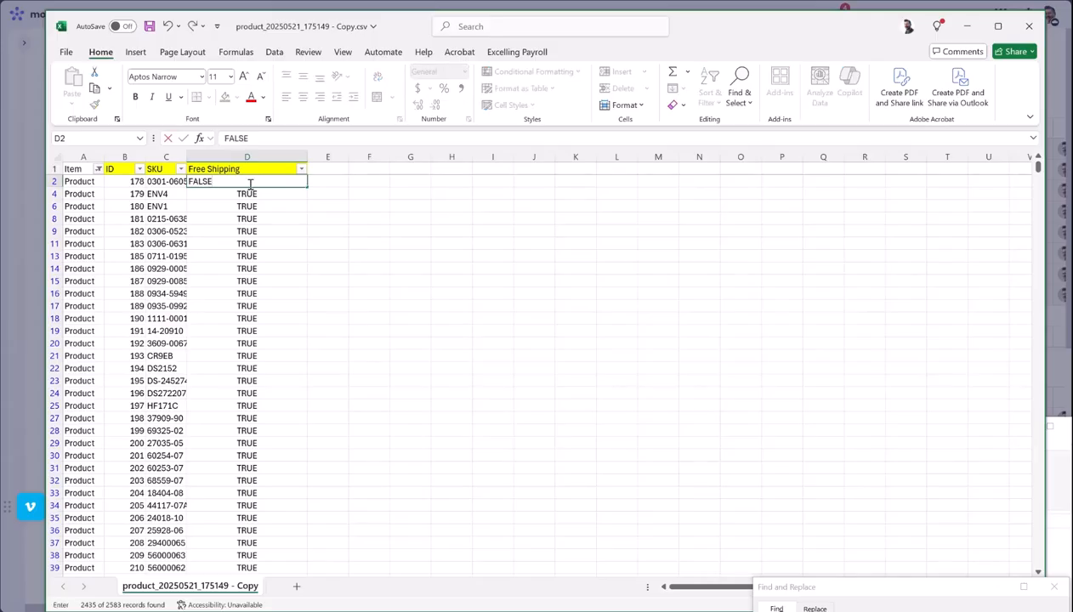
pyautogui.press('Return')
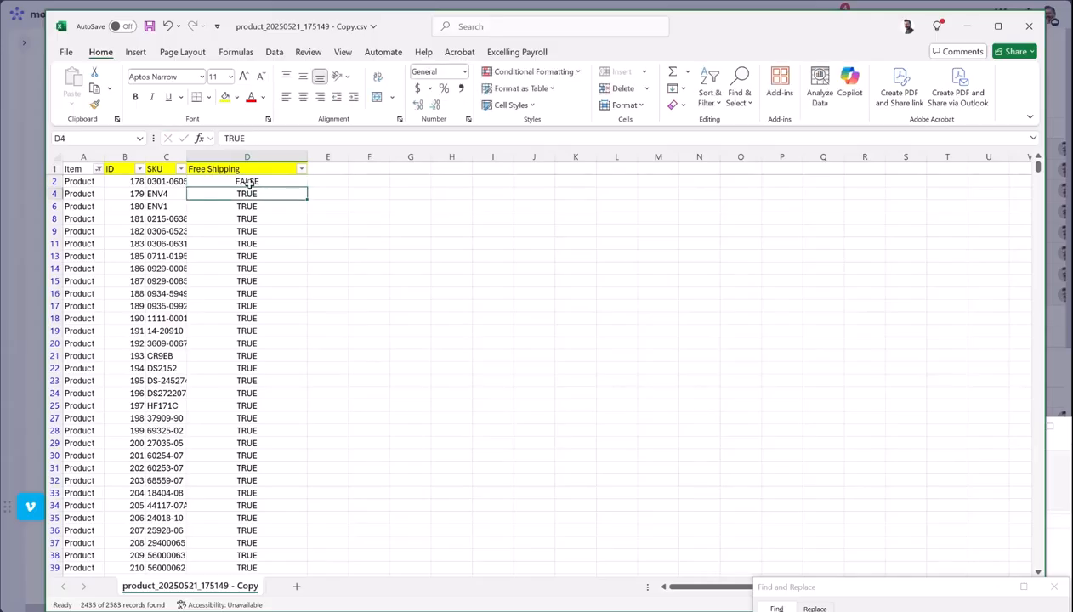
# Fill FALSE from the first product row down the Free Shipping column for all filtered products.
pyautogui.click(268, 182)
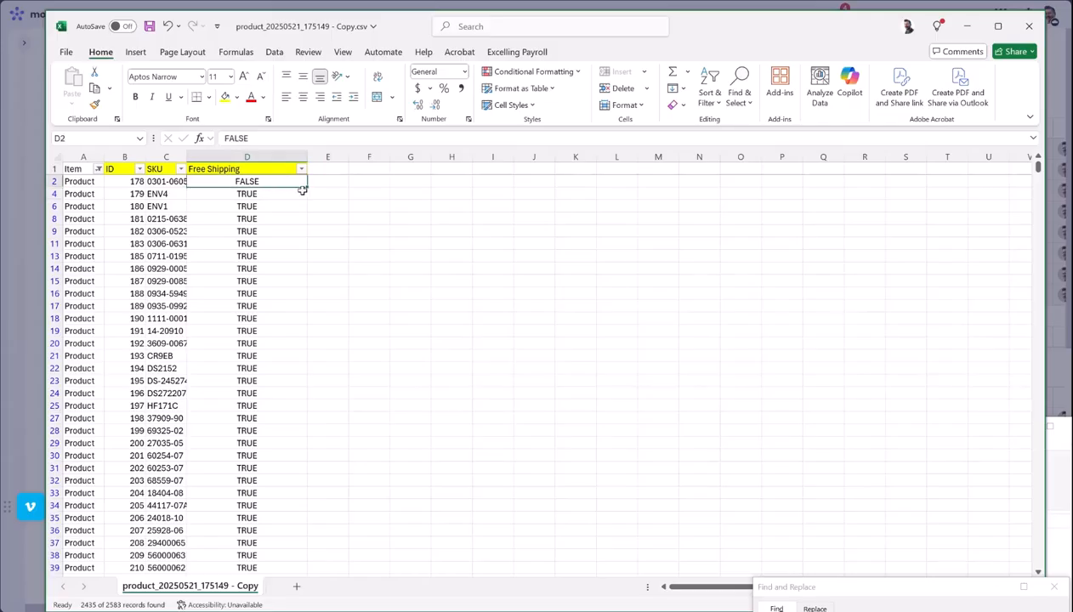
pyautogui.hotkey('ctrl', 'd')
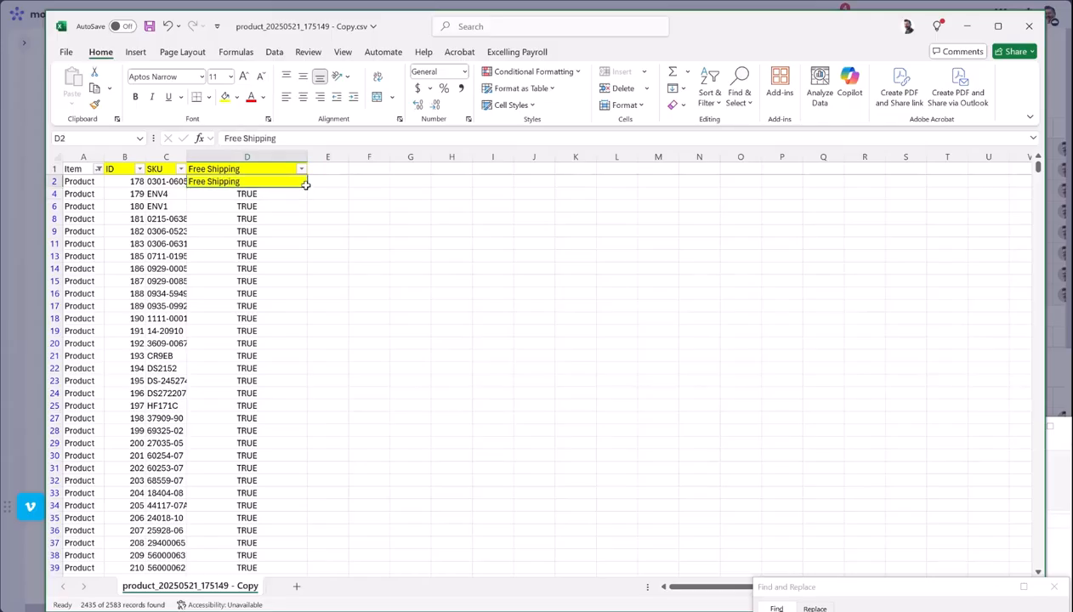
pyautogui.hotkey('ctrl', 'z')
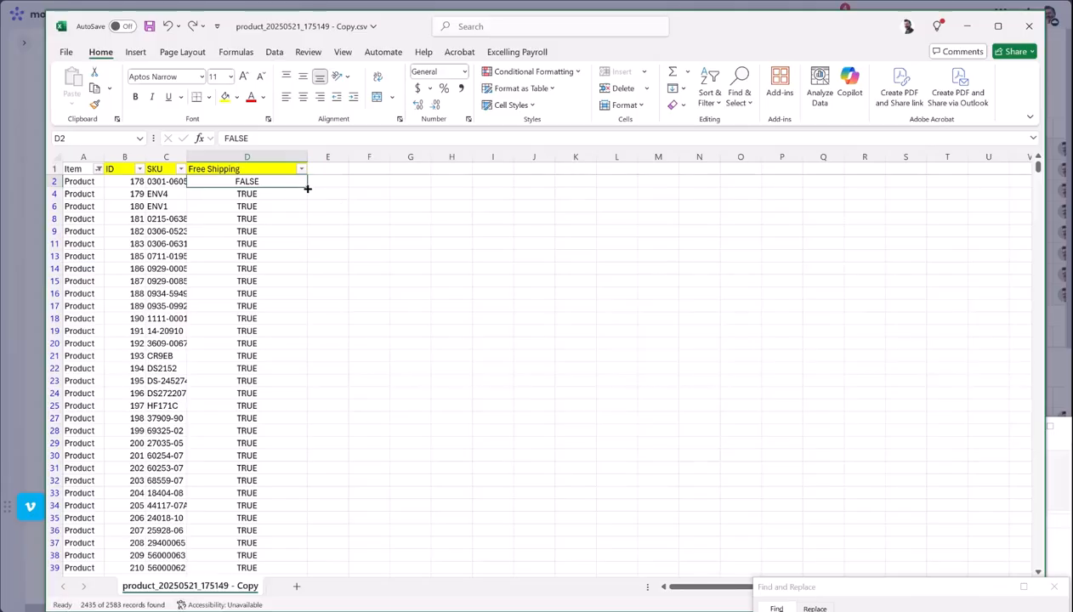
pyautogui.moveTo(307, 189); pyautogui.dragTo(329, 216)
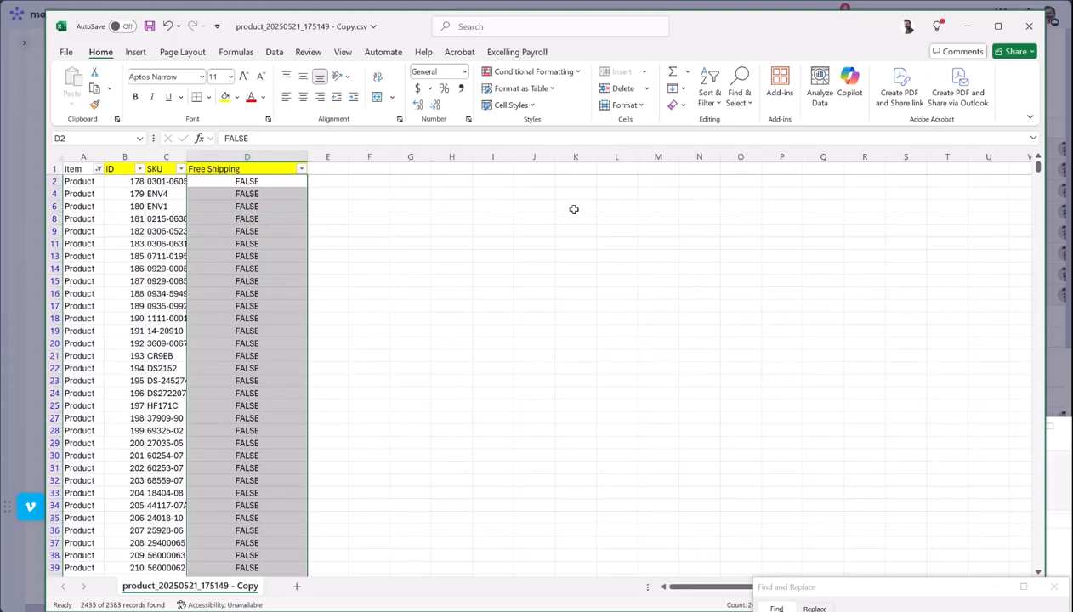
# Save the edited CSV copy and close the workbook.
pyautogui.click(332, 192)
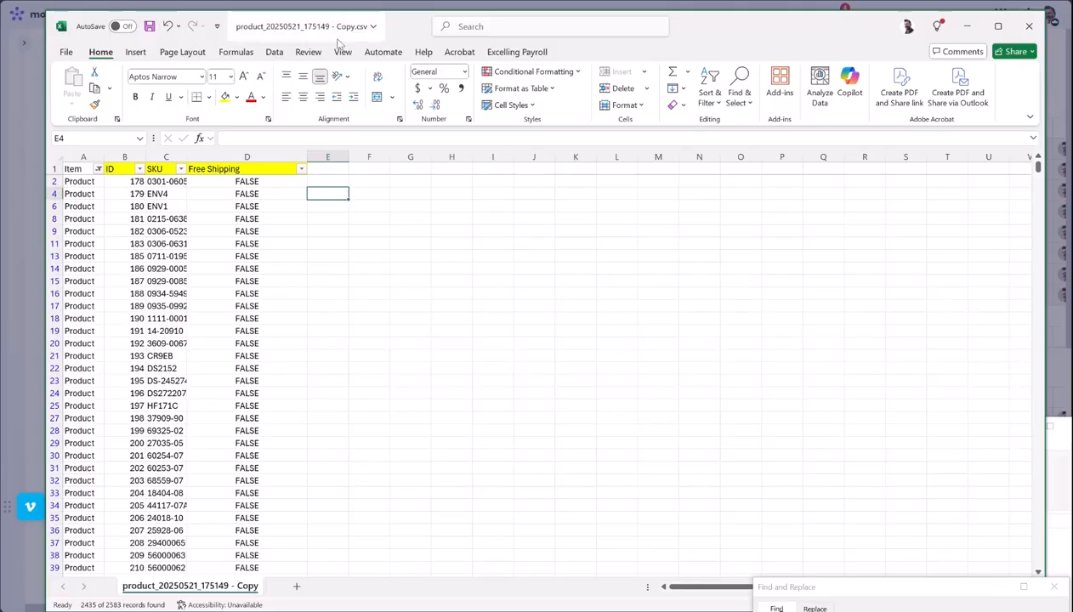
pyautogui.click(149, 27)
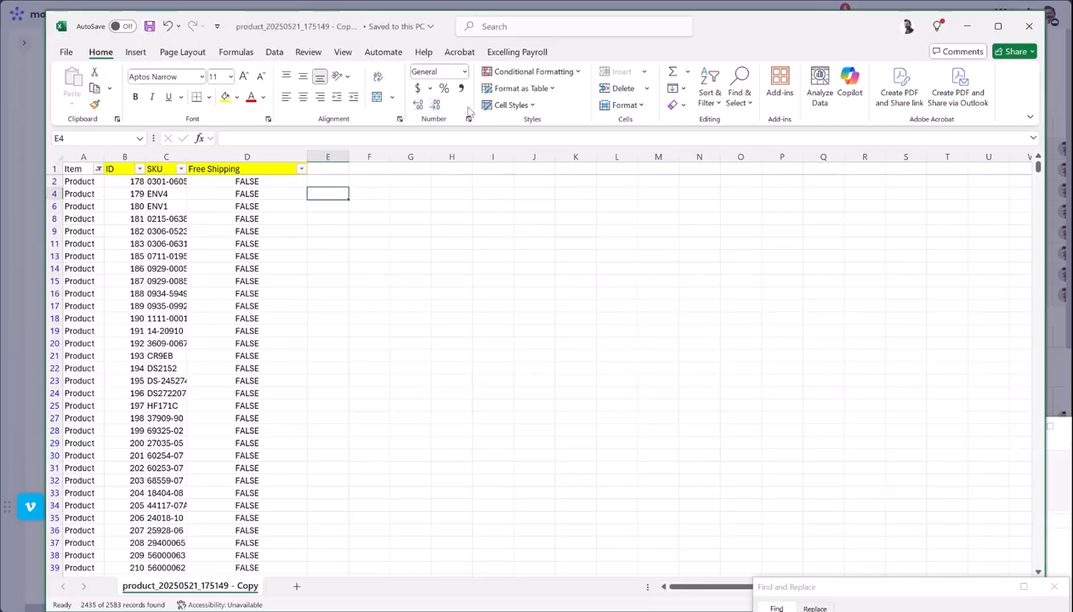
pyautogui.click(1029, 26)
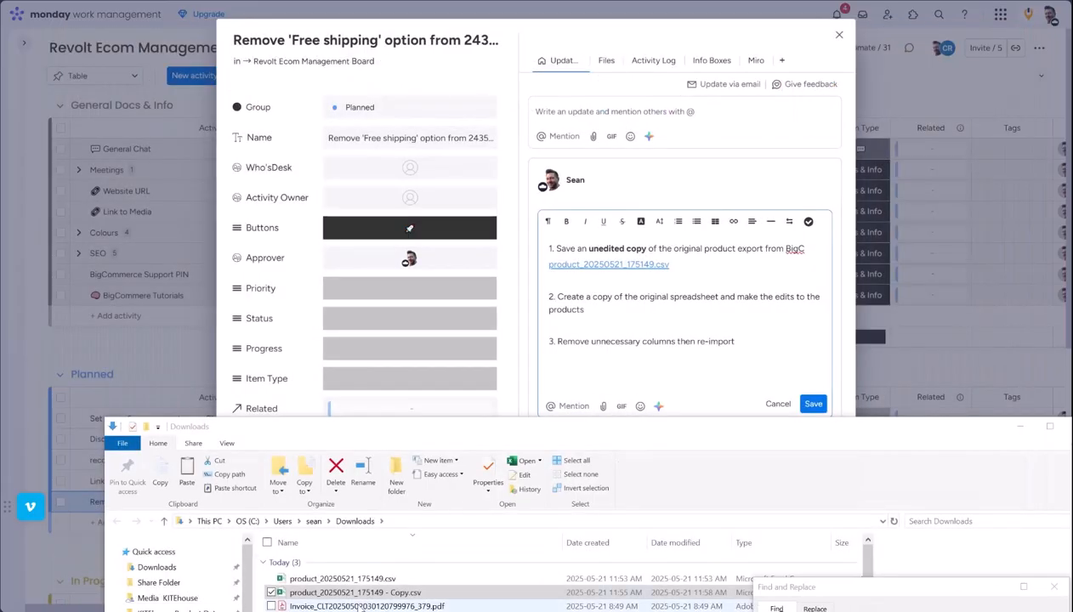
# Attach product_20250521_175149 - Copy.csv from the Downloads folder below point 2 of the task's update text in monday.com.
pyautogui.moveTo(353, 598)
pyautogui.mouseDown()
pyautogui.moveTo(561, 376)
pyautogui.moveTo(346, 578)
pyautogui.mouseUp()
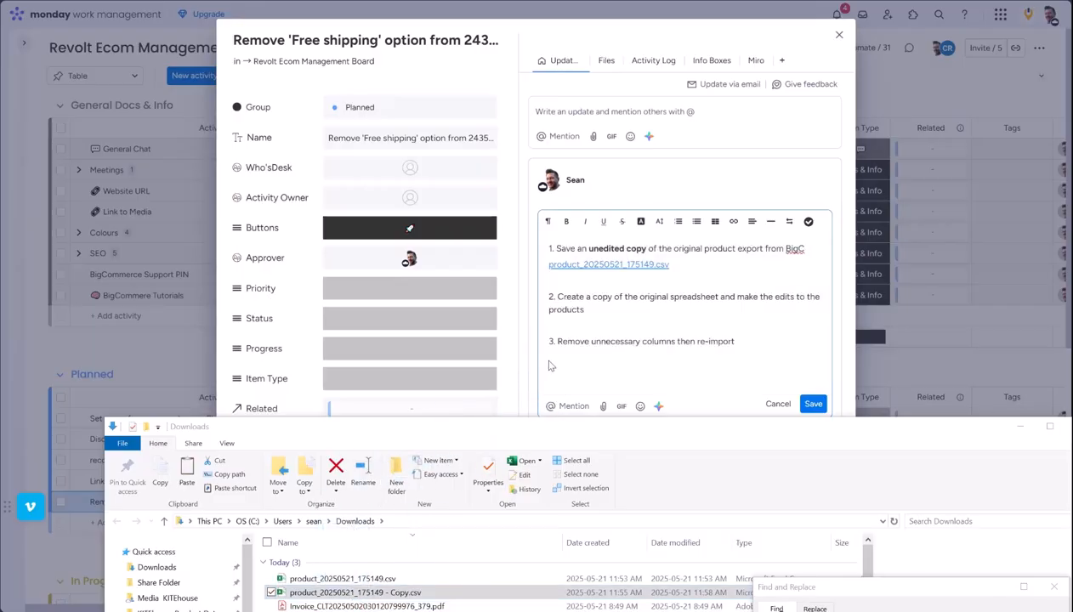
pyautogui.click(559, 322)
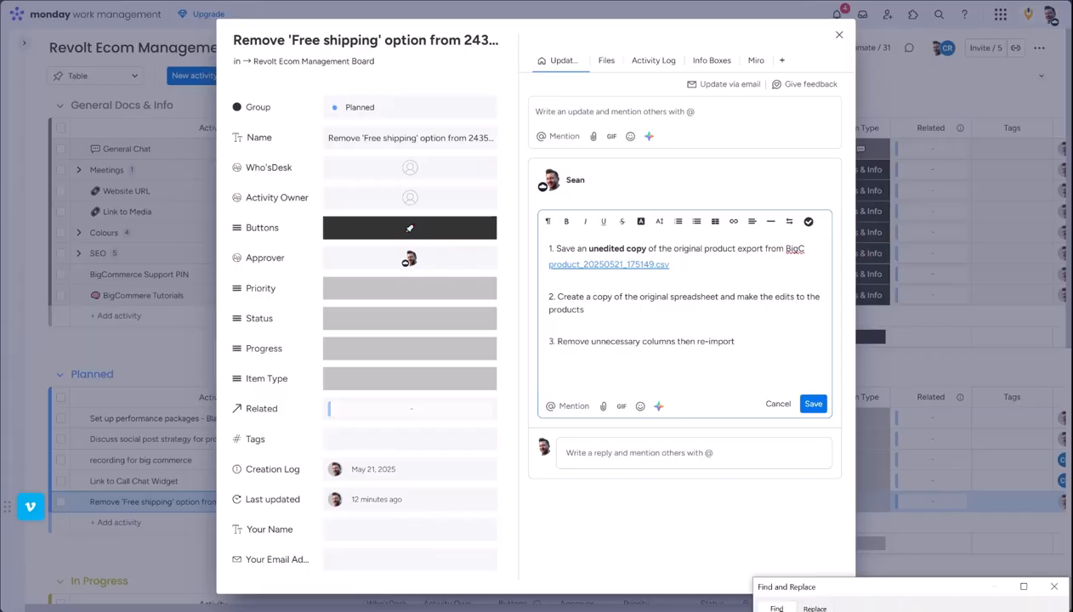
pyautogui.hotkey('alt', 'Tab')
pyautogui.moveTo(324, 591); pyautogui.dragTo(552, 340)
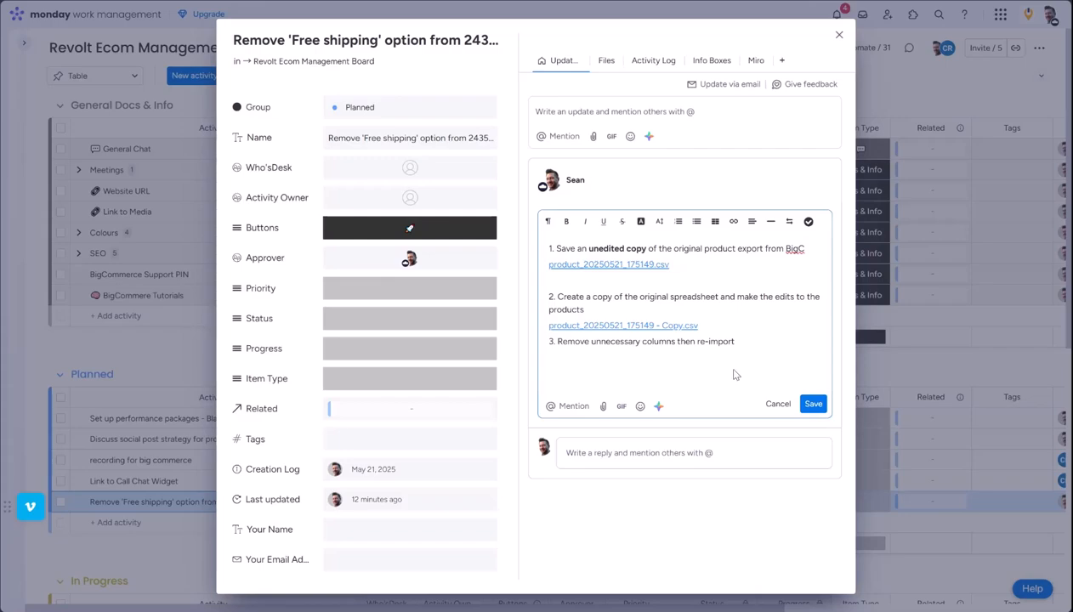
# Save the edited update and set the task's Buttons field to Start Working on This.
pyautogui.click(812, 404)
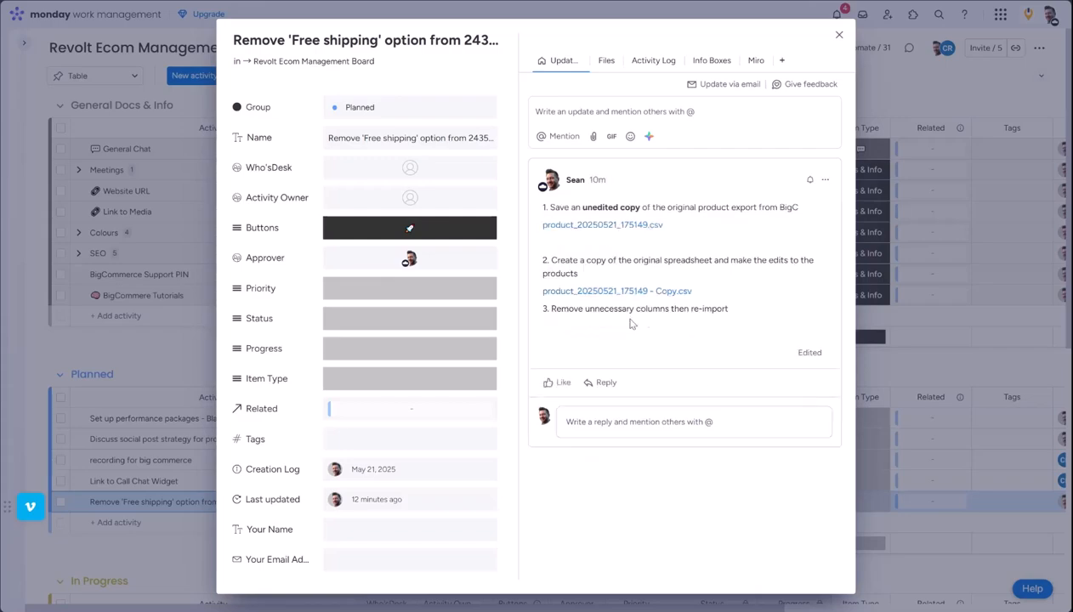
pyautogui.click(422, 228)
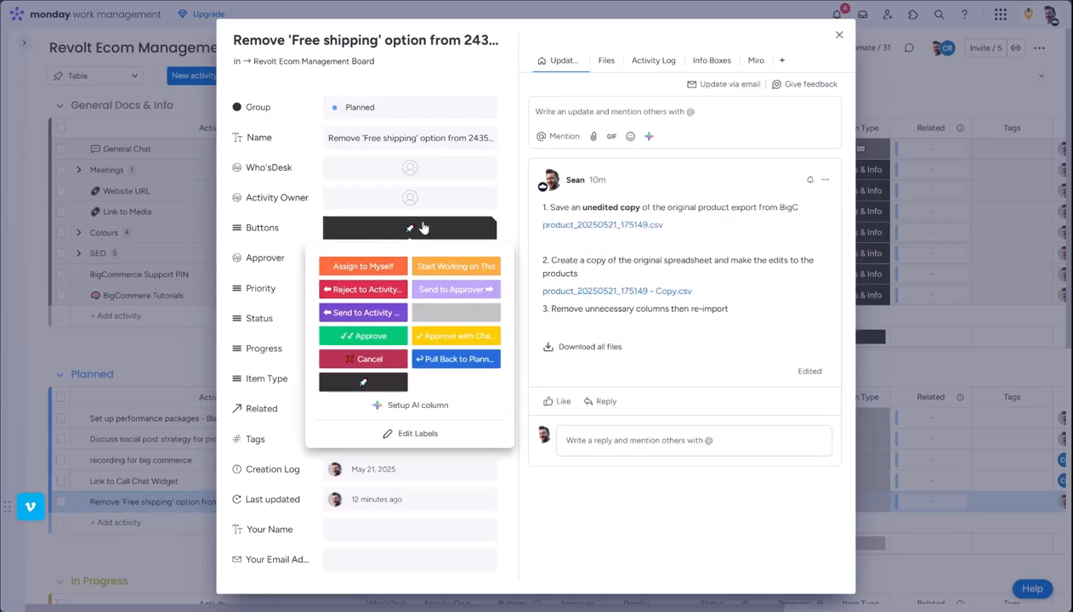
pyautogui.click(441, 268)
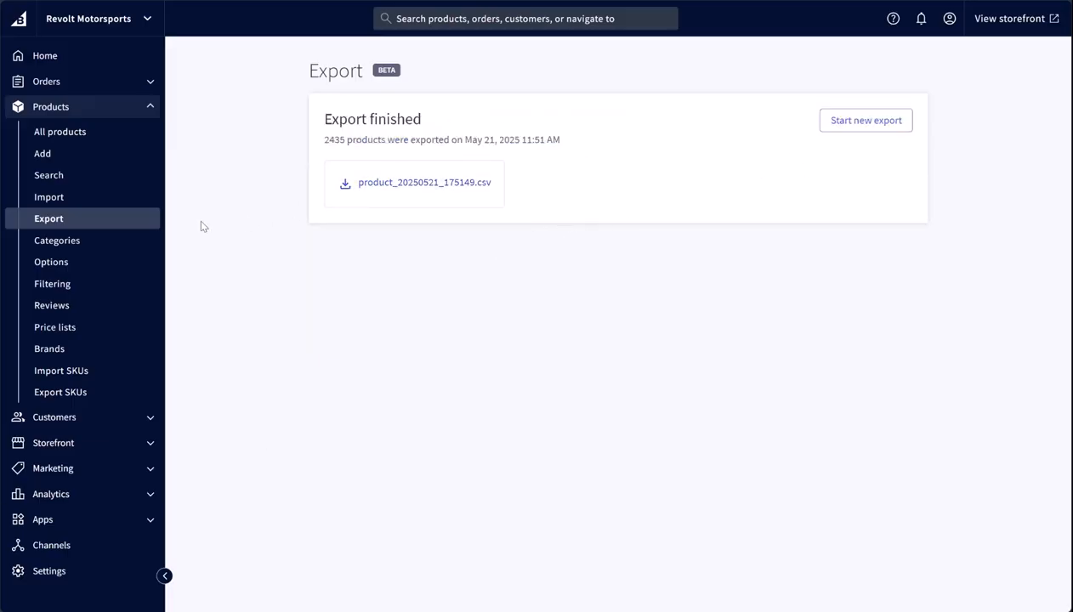
# Switch to BigCommerce, start a new product import with product_20250521_175149 - Copy.csv from Downloads, and preview it.
pyautogui.click(87, 199)
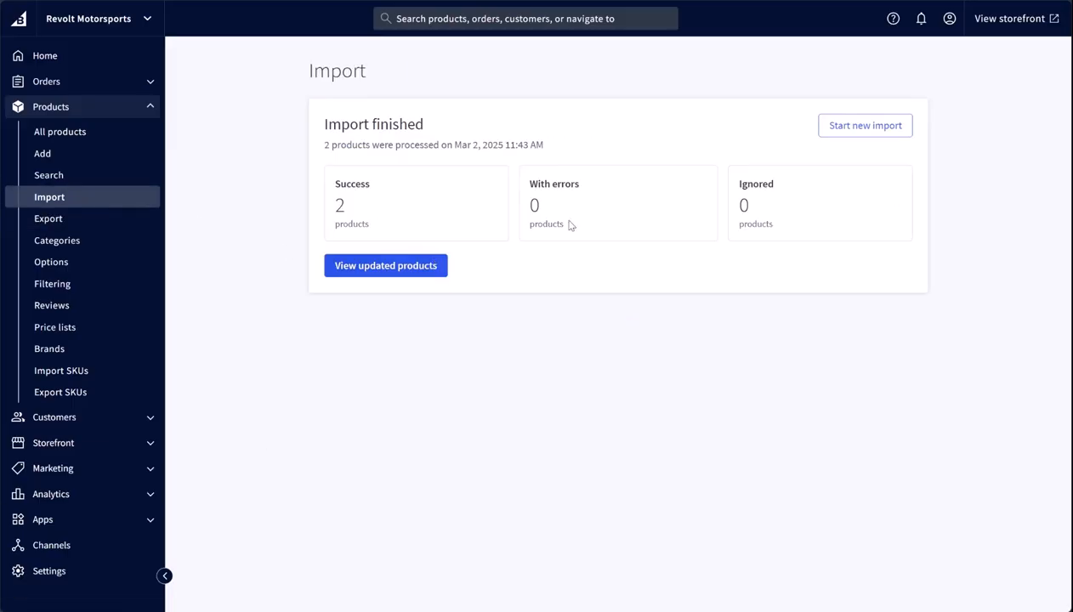
pyautogui.click(889, 130)
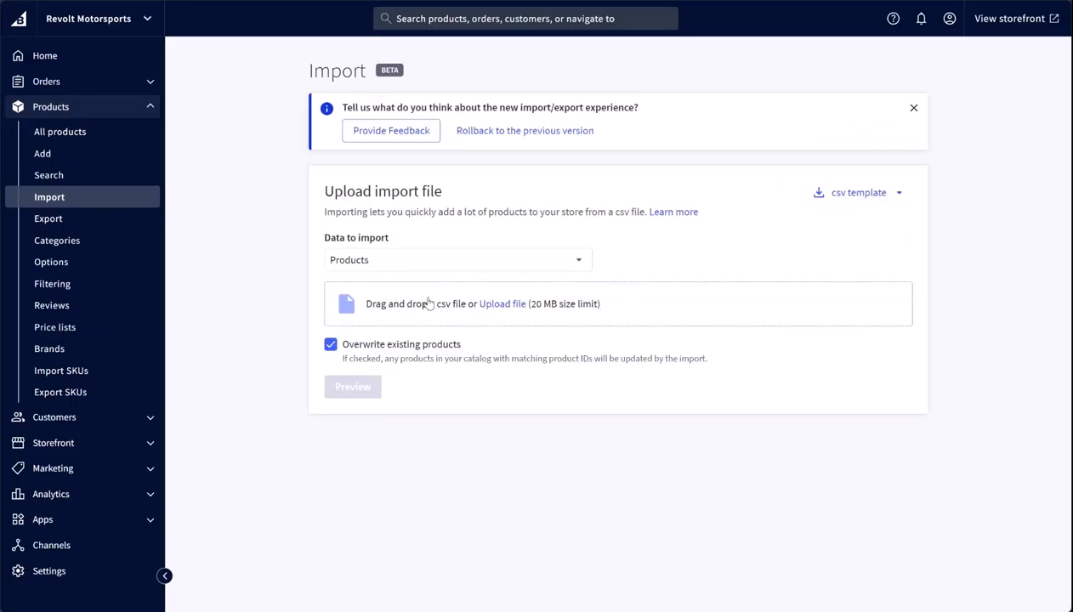
pyautogui.hotkey('alt', 'Tab')
pyautogui.moveTo(343, 592); pyautogui.dragTo(431, 327)
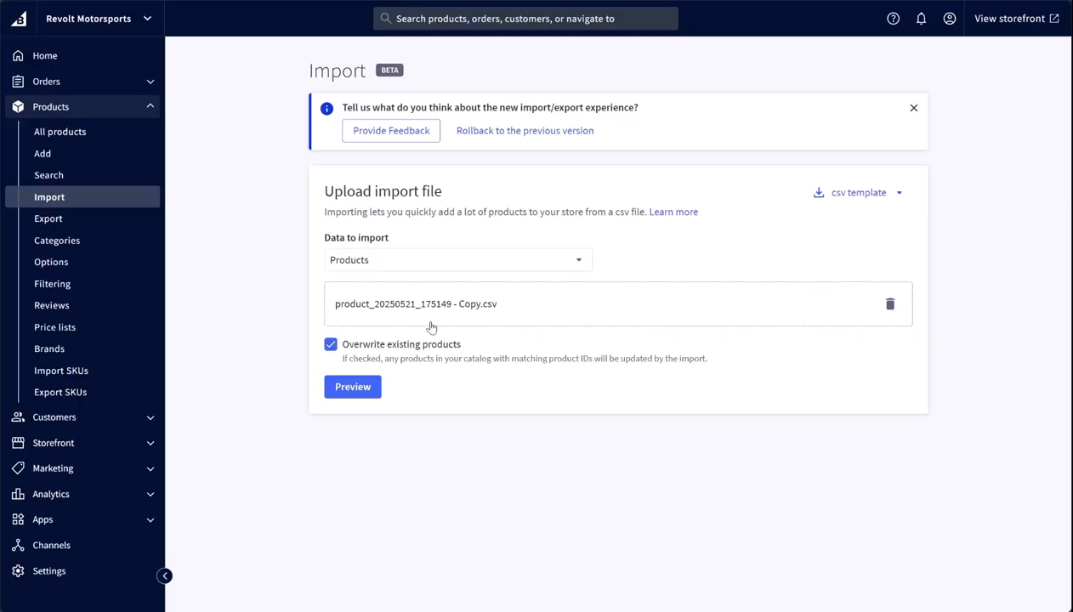
pyautogui.click(353, 388)
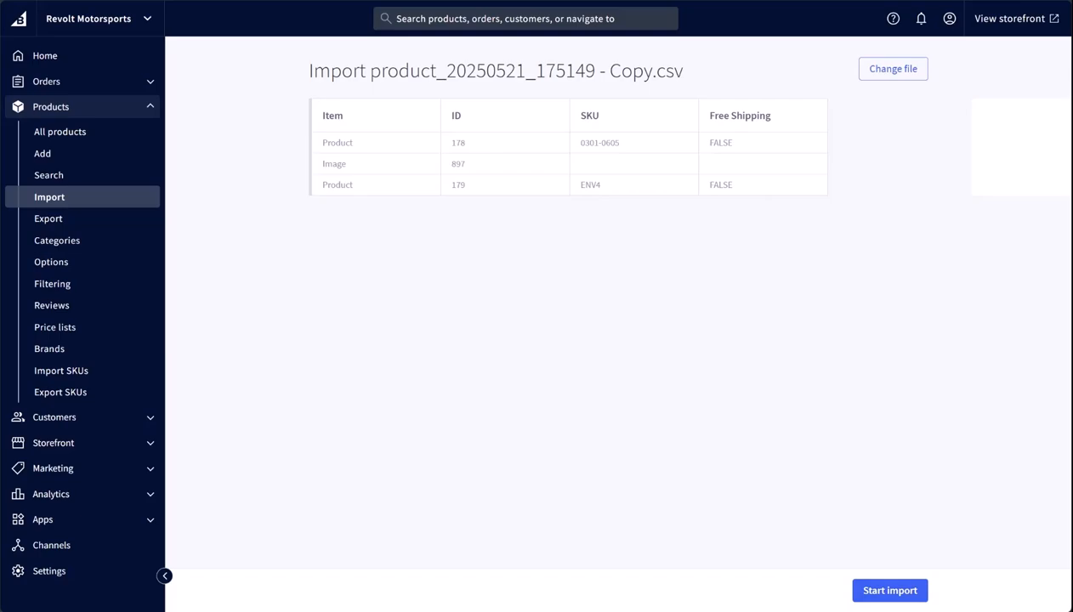
# Reopen product_20250521_175149 - Copy.csv in Excel and filter the Item column to show only Product rows.
pyautogui.hotkey('alt', 'Tab')
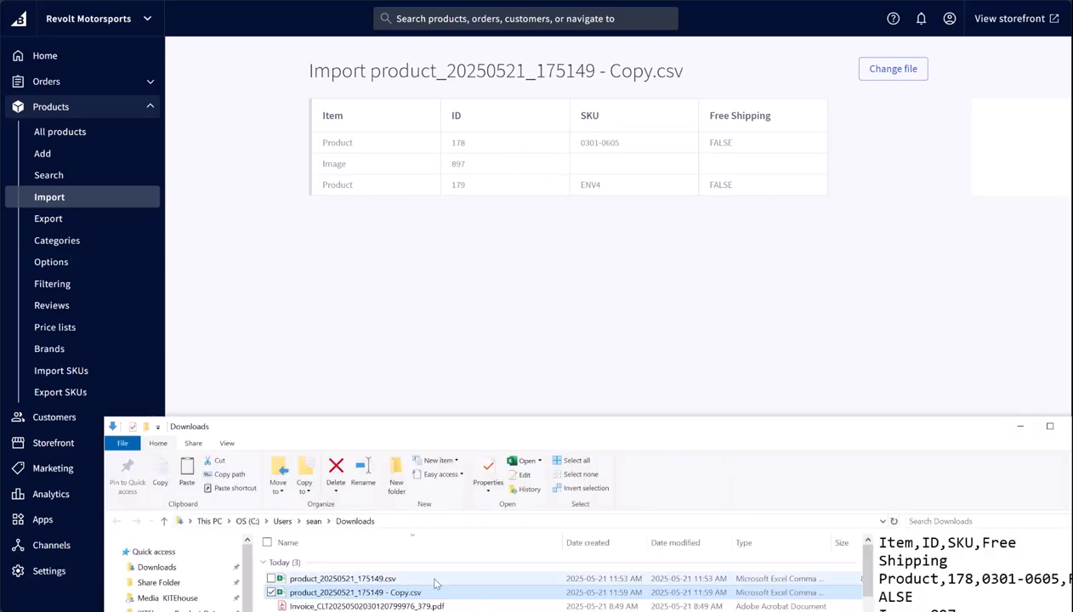
pyautogui.doubleClick(380, 598)
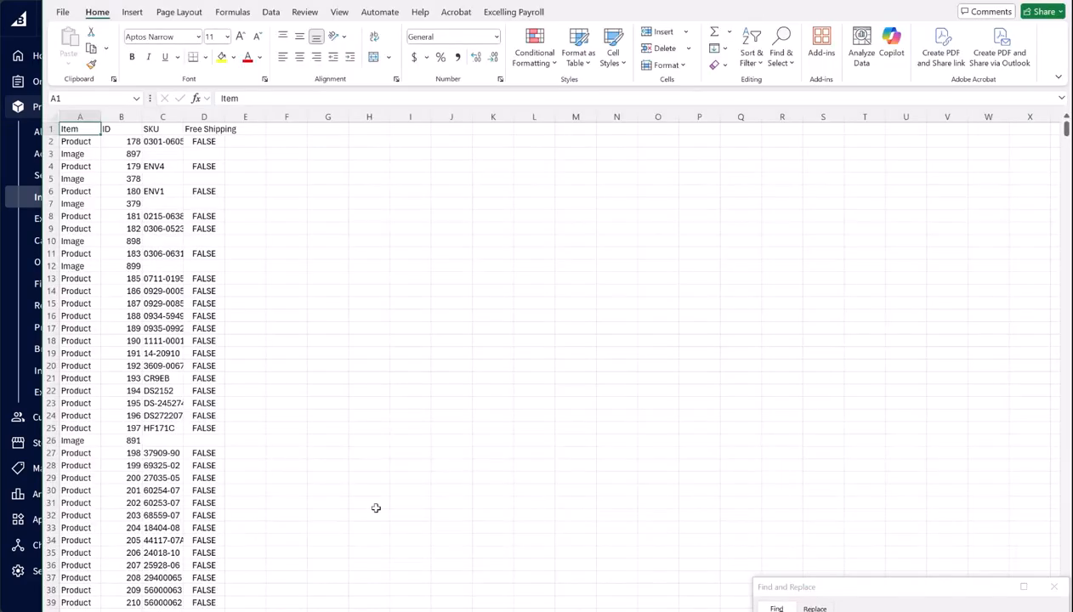
pyautogui.click(50, 129)
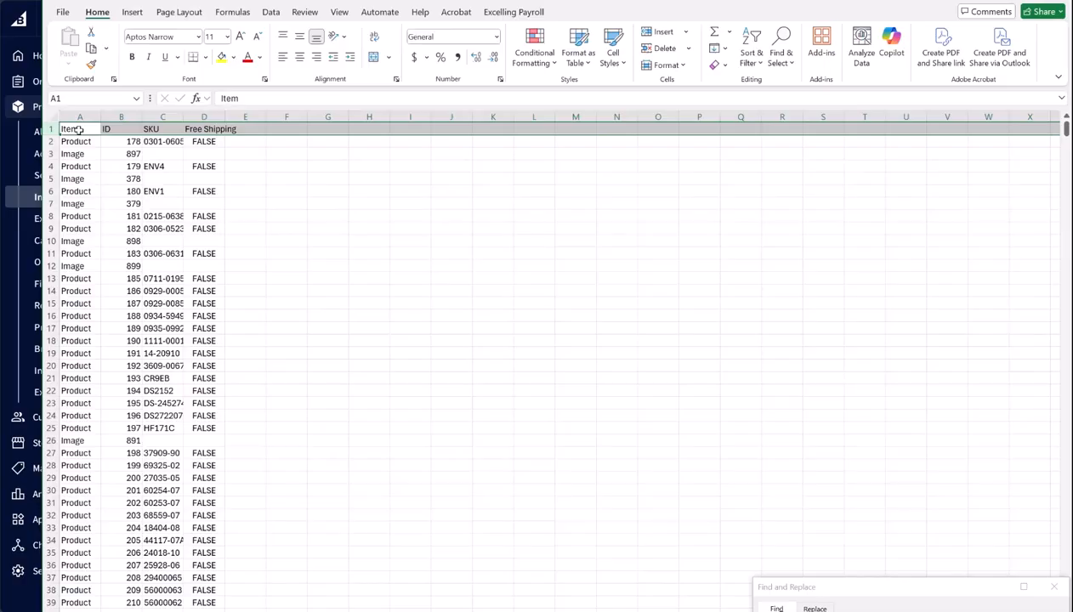
pyautogui.click(271, 12)
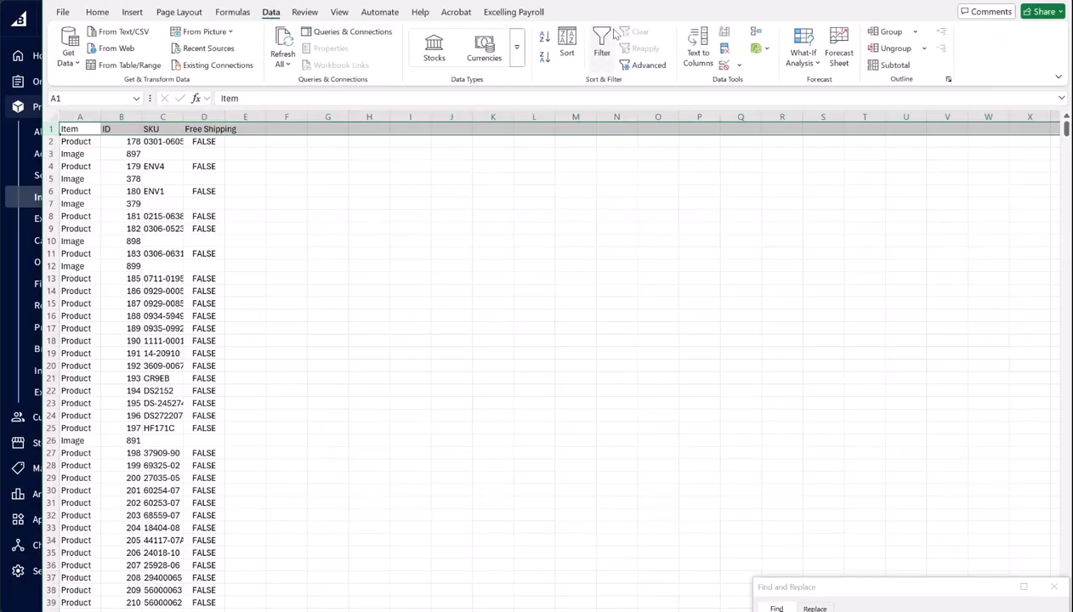
pyautogui.click(601, 44)
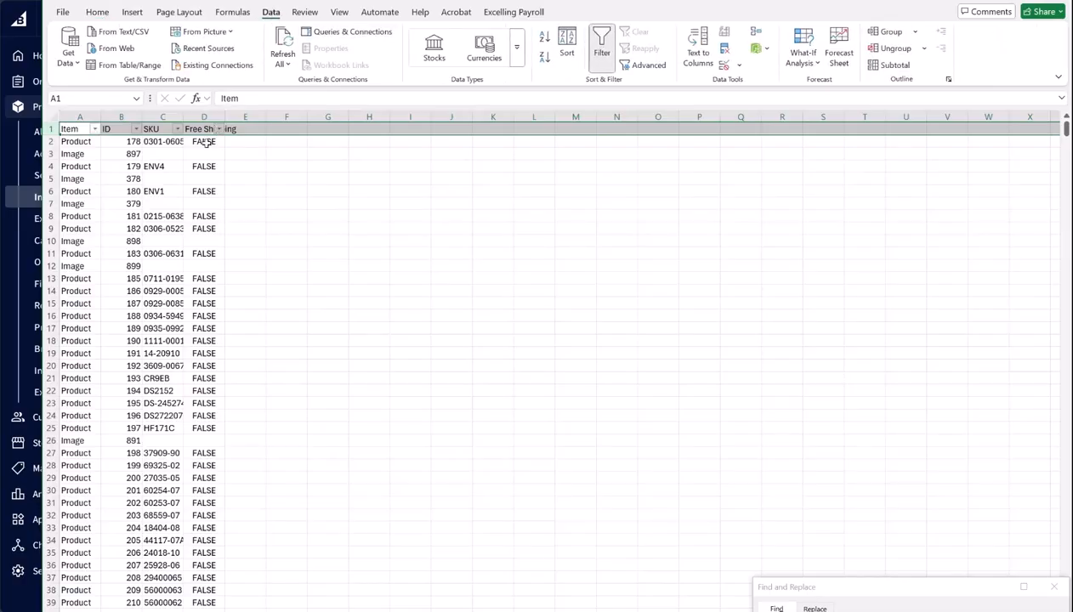
pyautogui.click(94, 129)
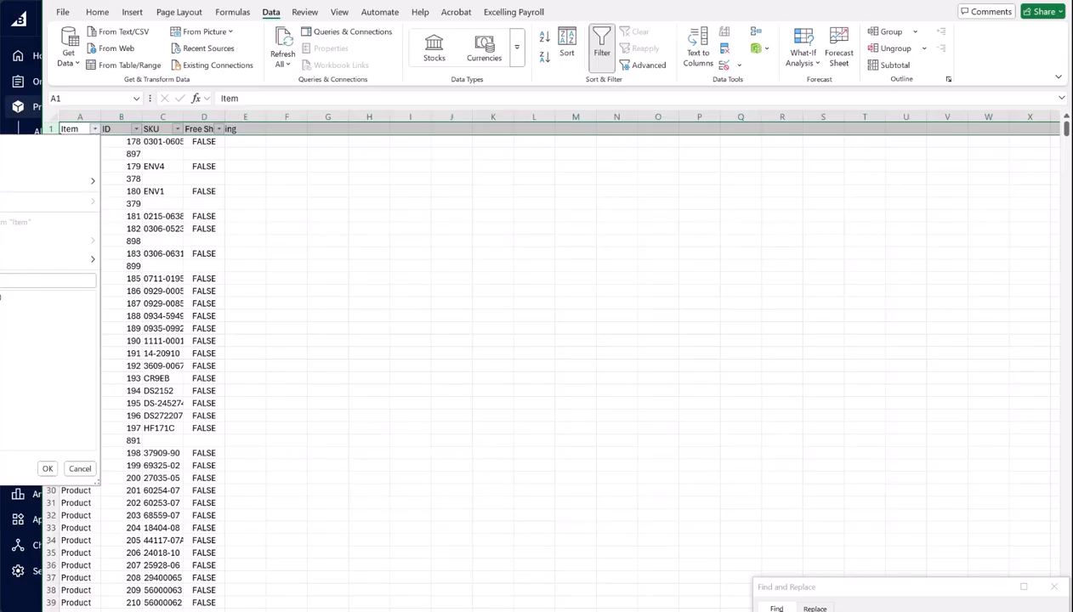
pyautogui.click(47, 469)
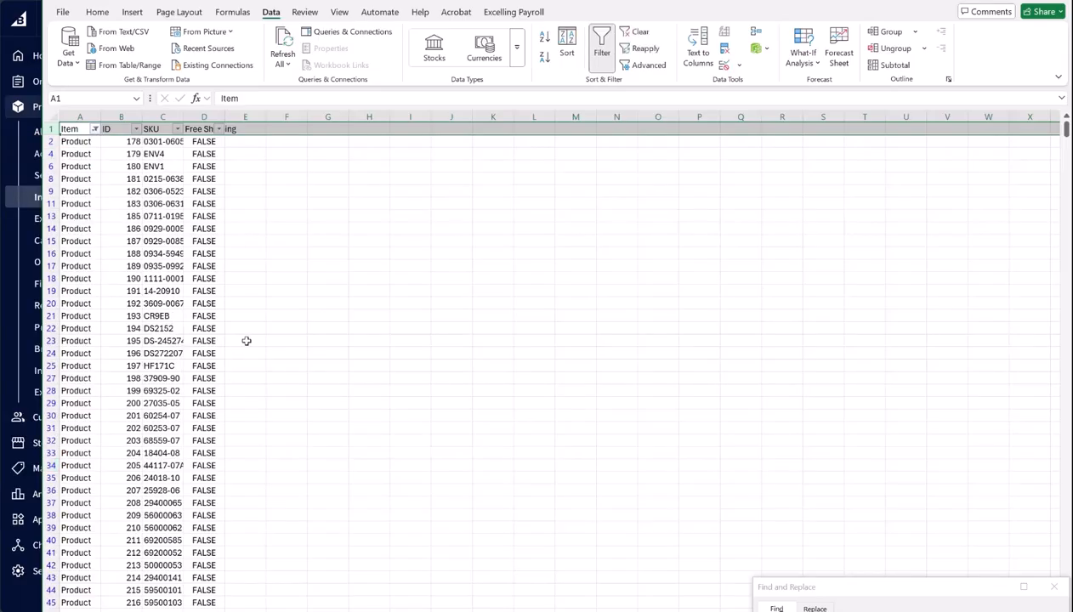
# Copy the filtered Item, ID, SKU and Free Shipping columns with their headers and paste them as values into a new sheet at A1.
pyautogui.click(76, 143)
pyautogui.click(77, 129)
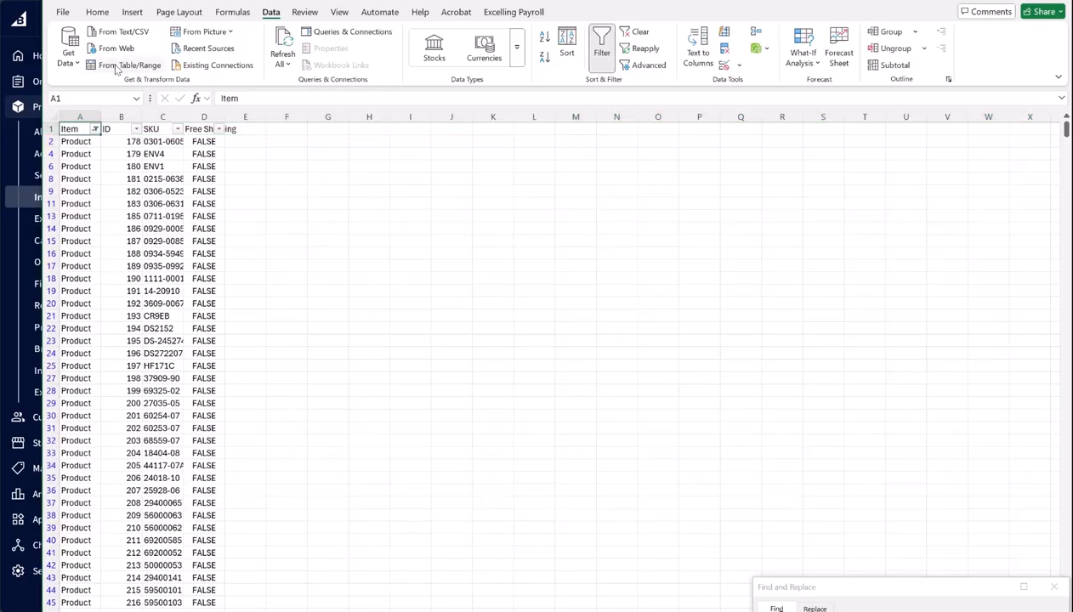
pyautogui.hotkey('shift', 'Right')
pyautogui.hotkey('shift', 'Right')
pyautogui.hotkey('shift', 'Right')
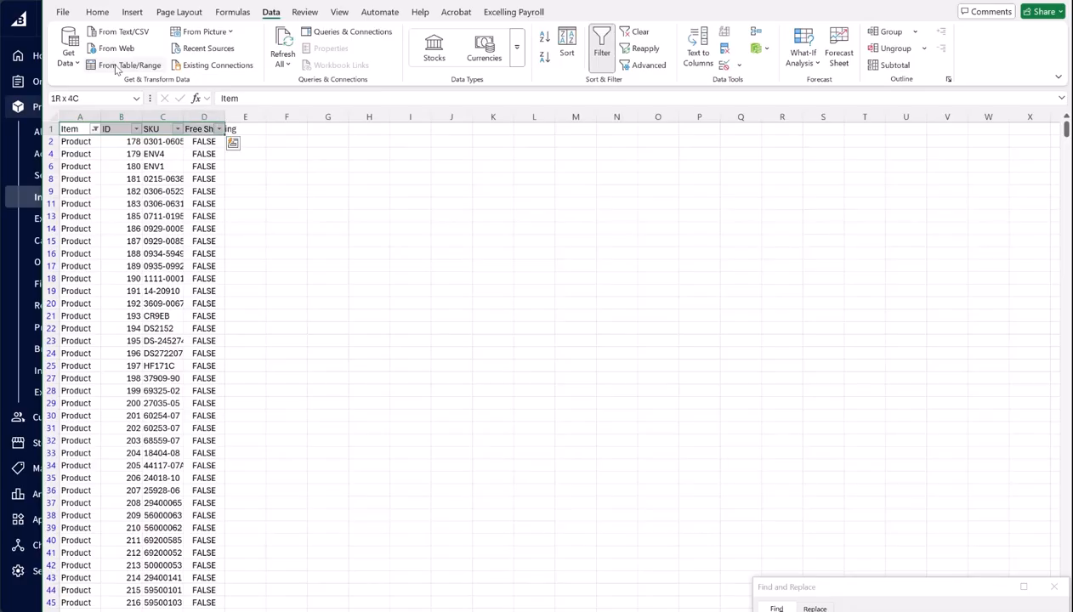
pyautogui.hotkey('ctrl', 'shift', 'Down')
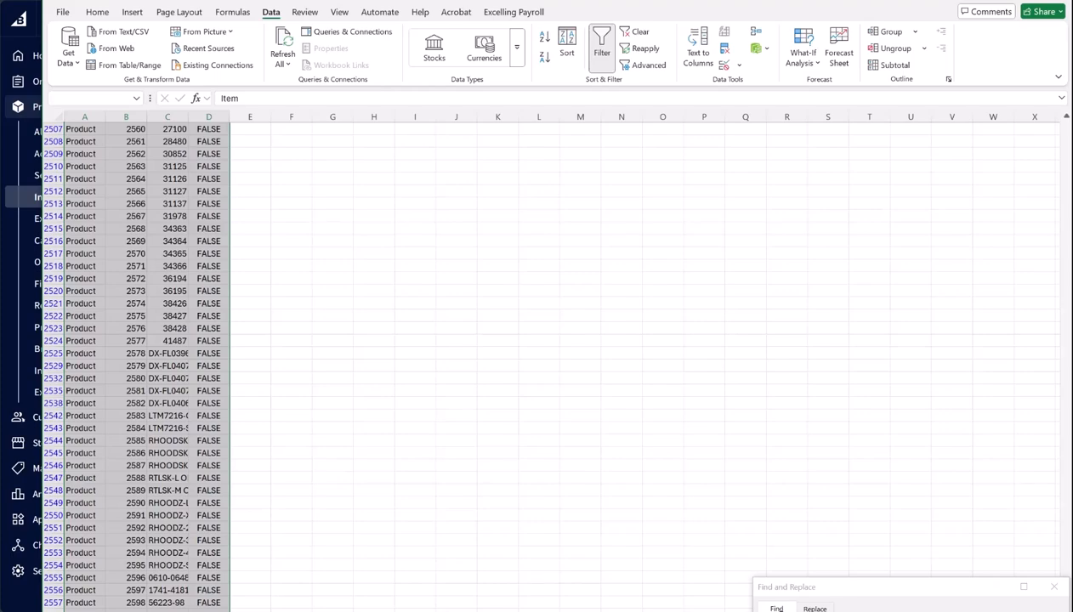
pyautogui.hotkey('ctrl', 'c')
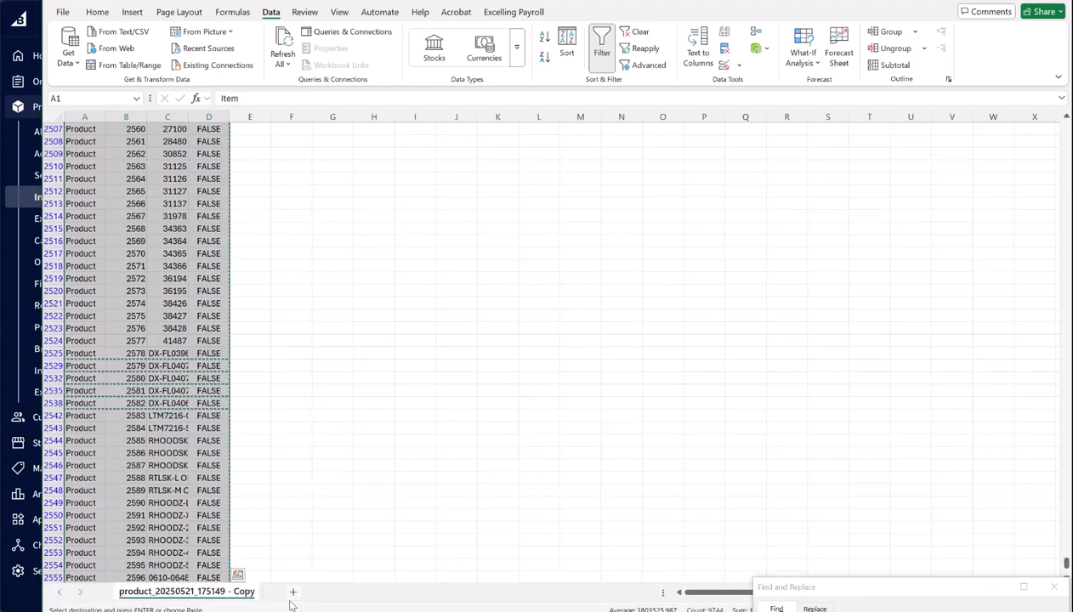
pyautogui.click(293, 593)
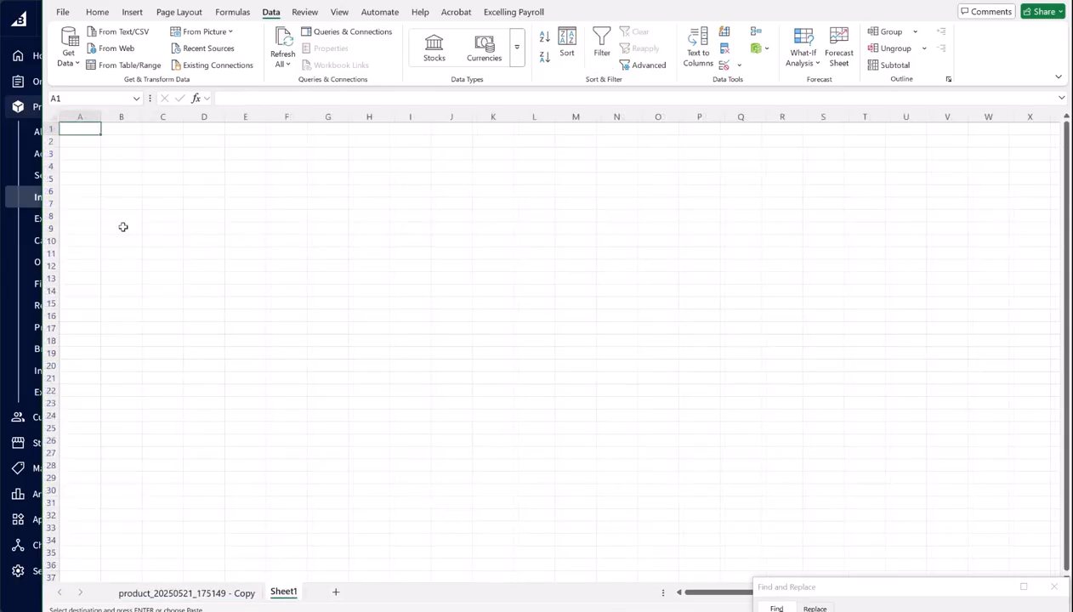
pyautogui.rightClick(88, 132)
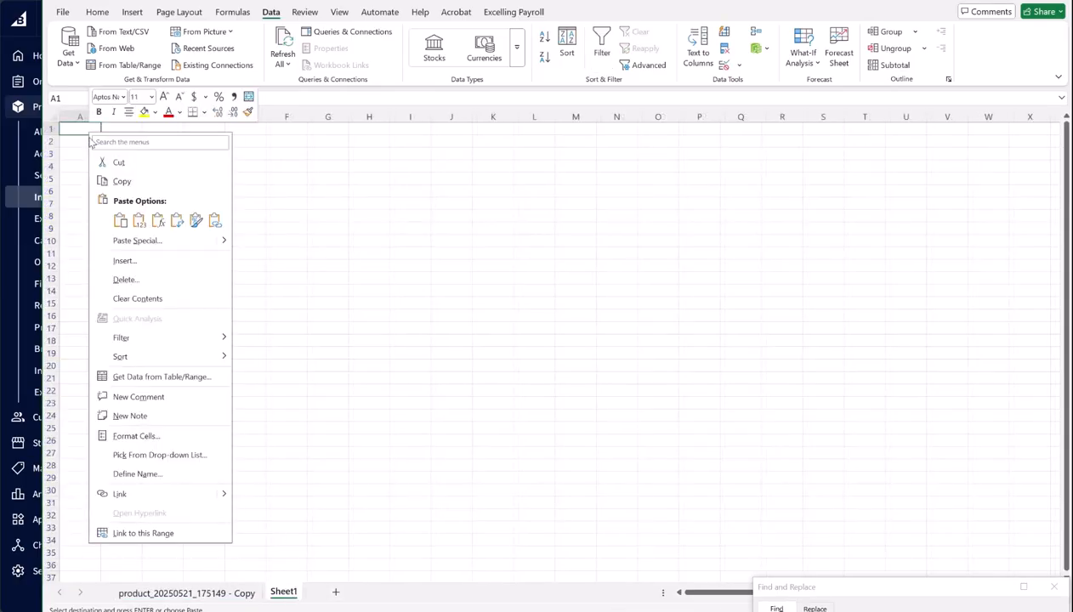
pyautogui.click(139, 221)
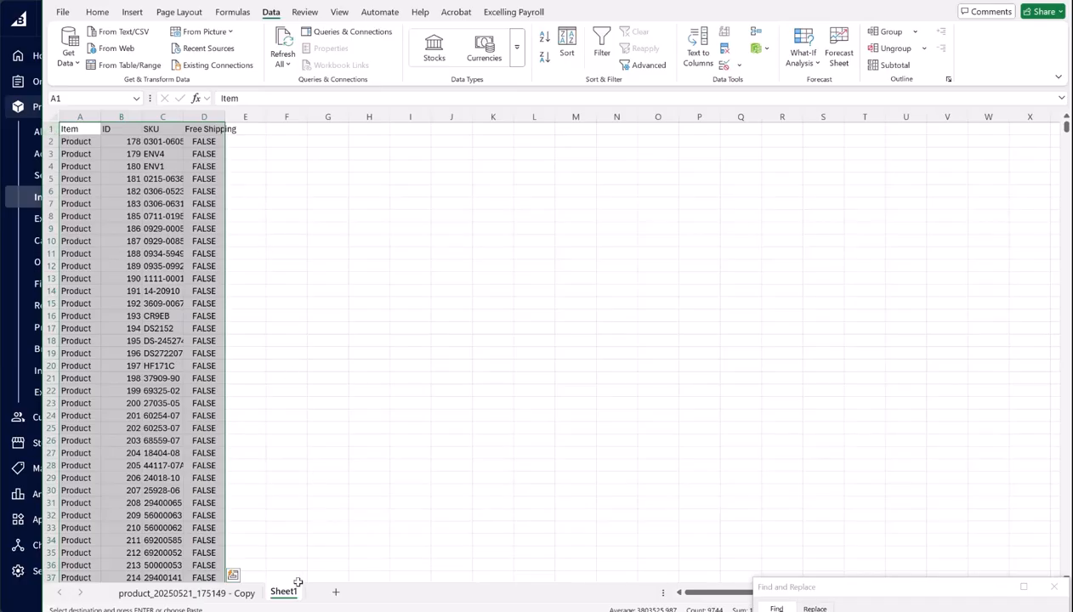
# Move Sheet1 to the front of the workbook and delete the original product_20250521_175149 - Copy sheet.
pyautogui.moveTo(291, 595); pyautogui.dragTo(128, 593)
pyautogui.click(367, 492)
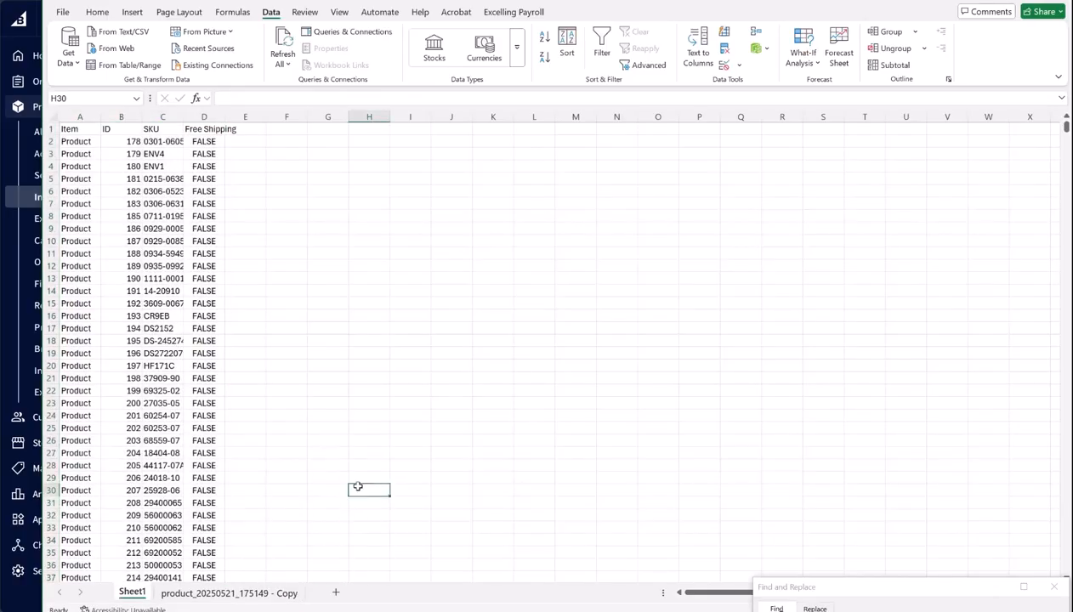
pyautogui.rightClick(274, 593)
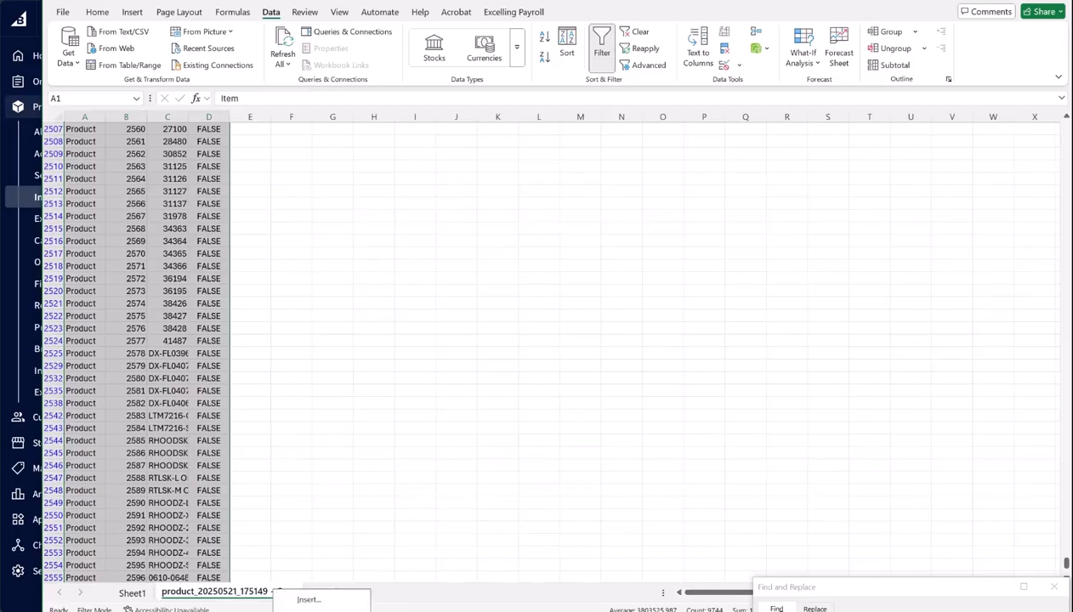
pyautogui.press('d')
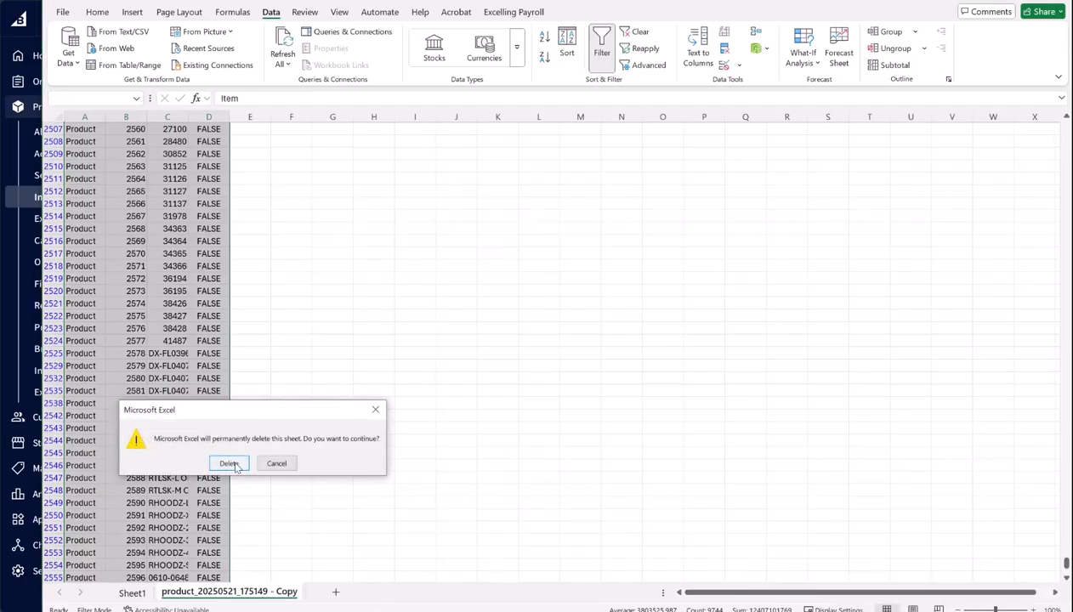
pyautogui.click(241, 463)
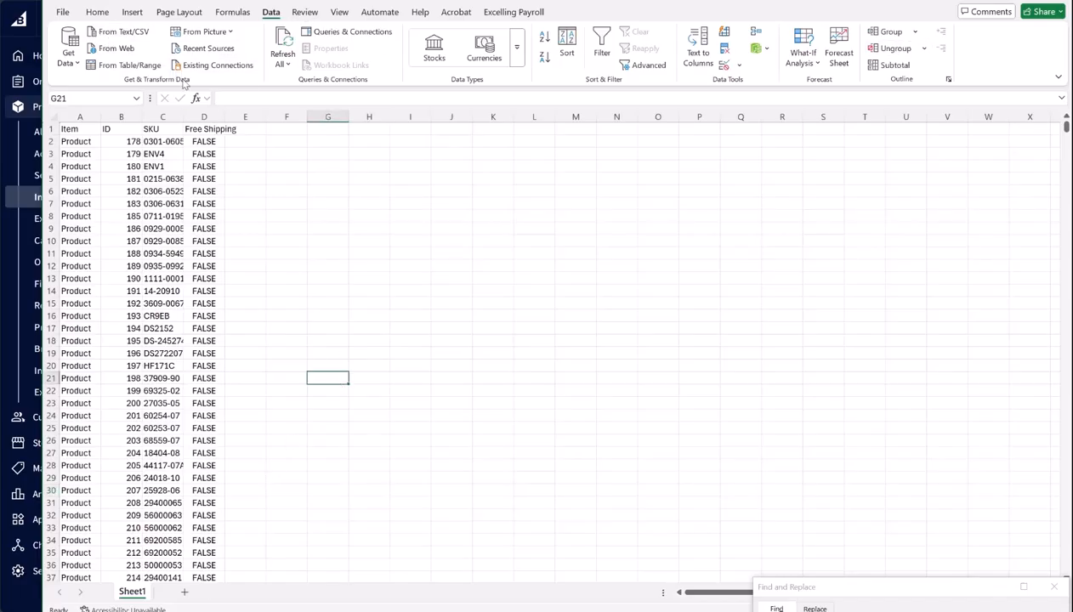
# Save the trimmed CSV file and close Excel.
pyautogui.click(63, 14)
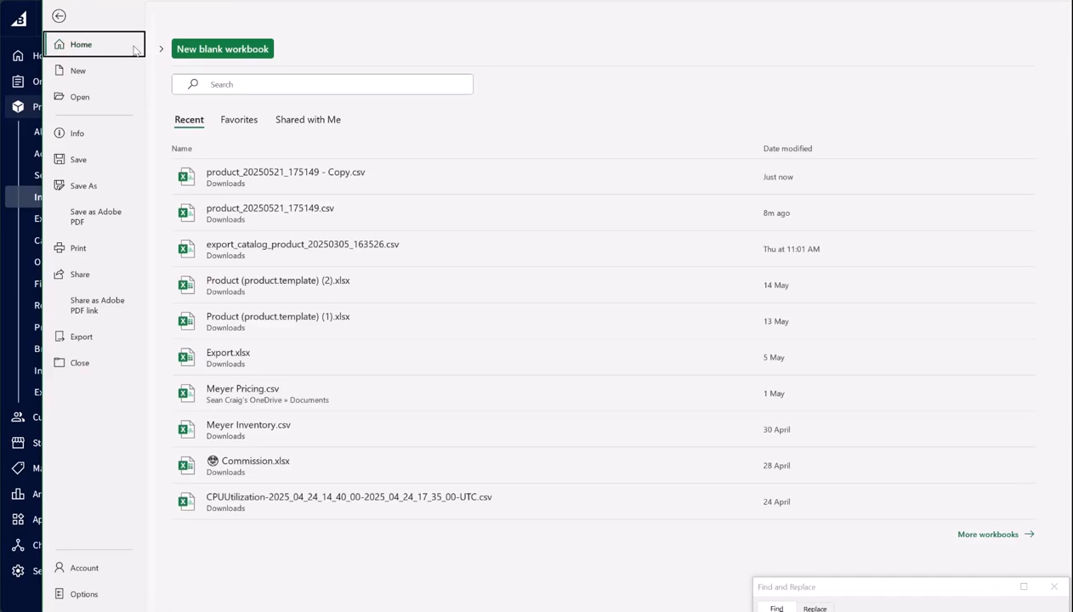
pyautogui.click(81, 163)
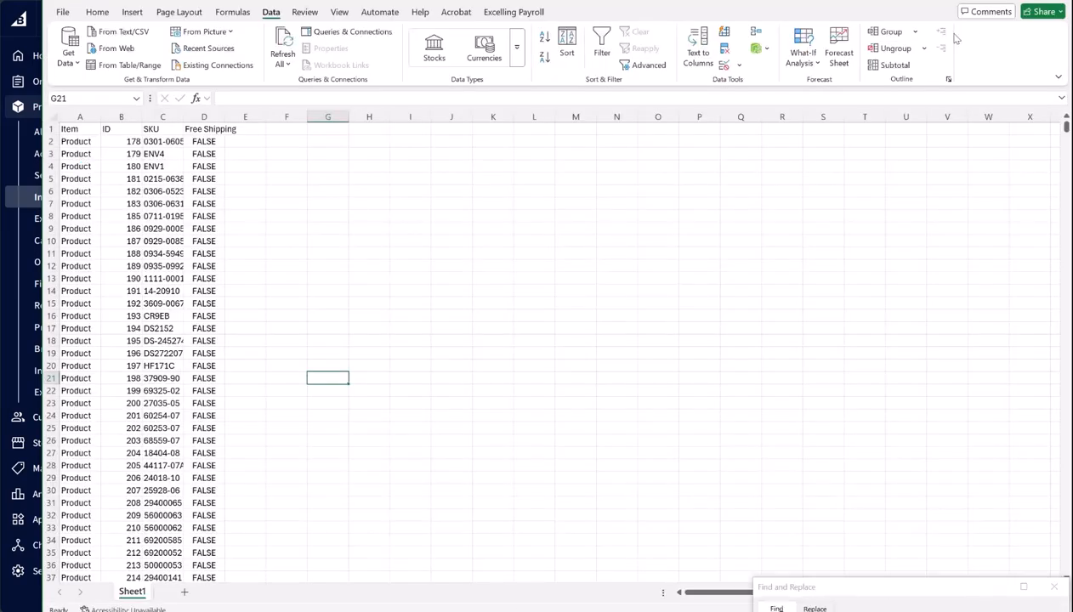
pyautogui.hotkey('alt', 'F4')
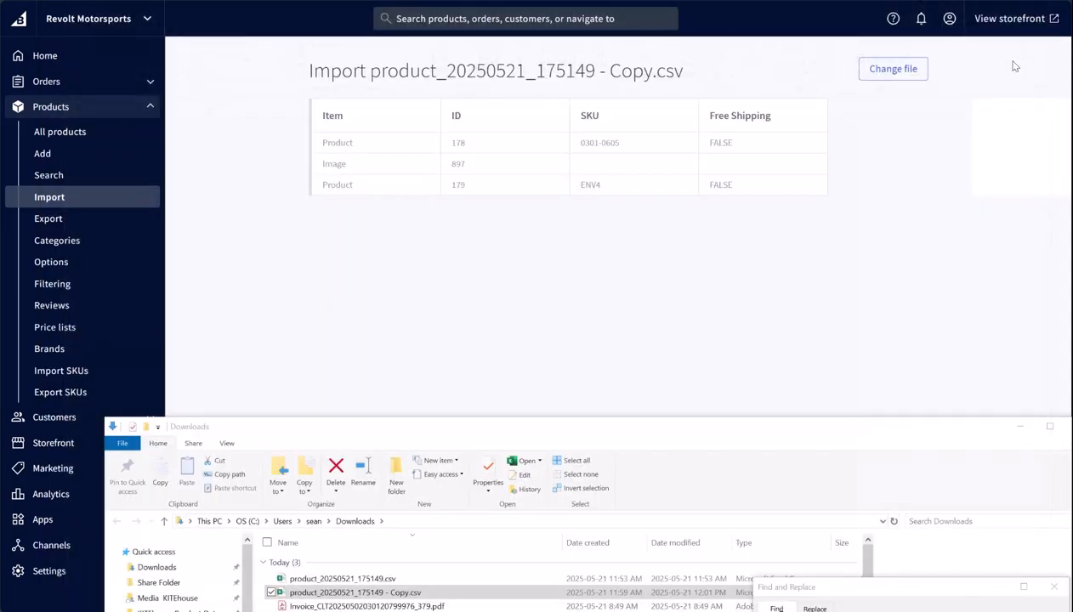
# Switch to monday.com, replace the product_20250521_175149 - Copy.csv attachment below point 2 with the current version from Downloads, and save the update.
pyautogui.hotkey('alt', 'Tab')
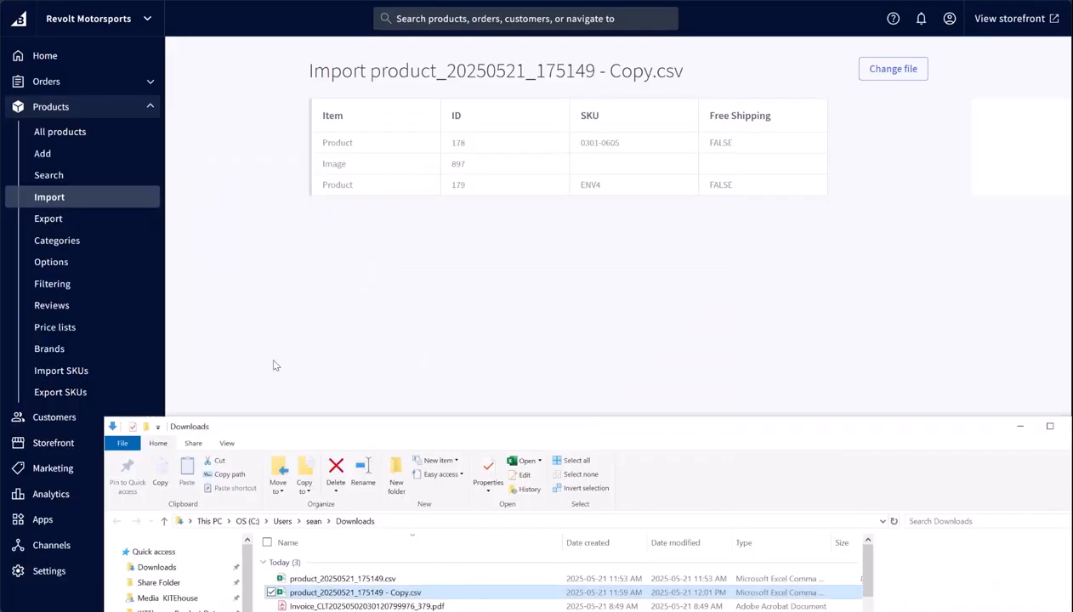
pyautogui.hotkey('alt', 'Tab')
pyautogui.press('Tab')
pyautogui.press('Tab')
pyautogui.click(825, 179)
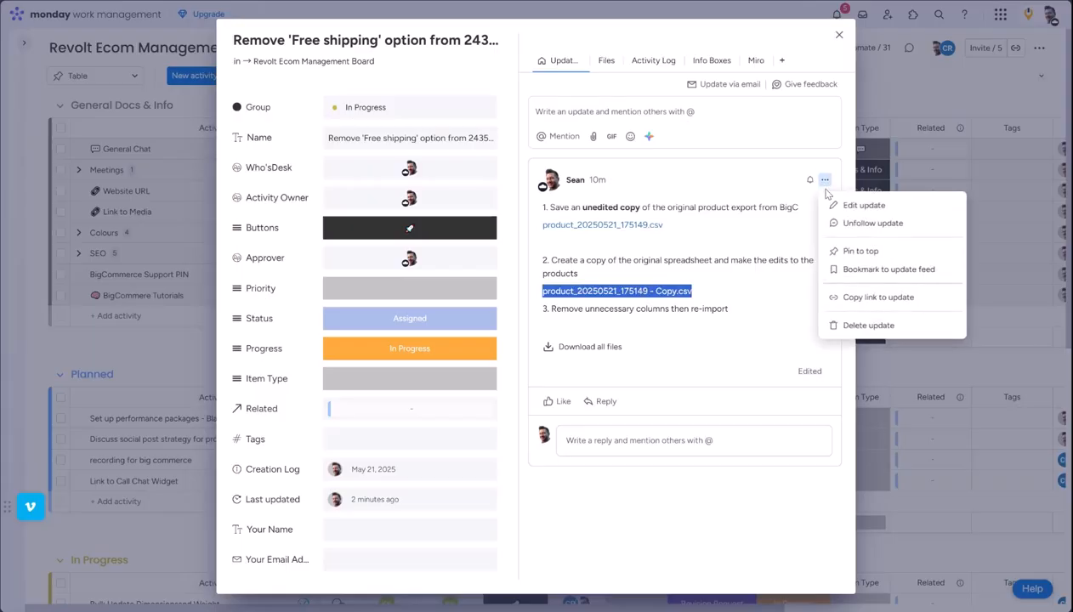
pyautogui.click(853, 208)
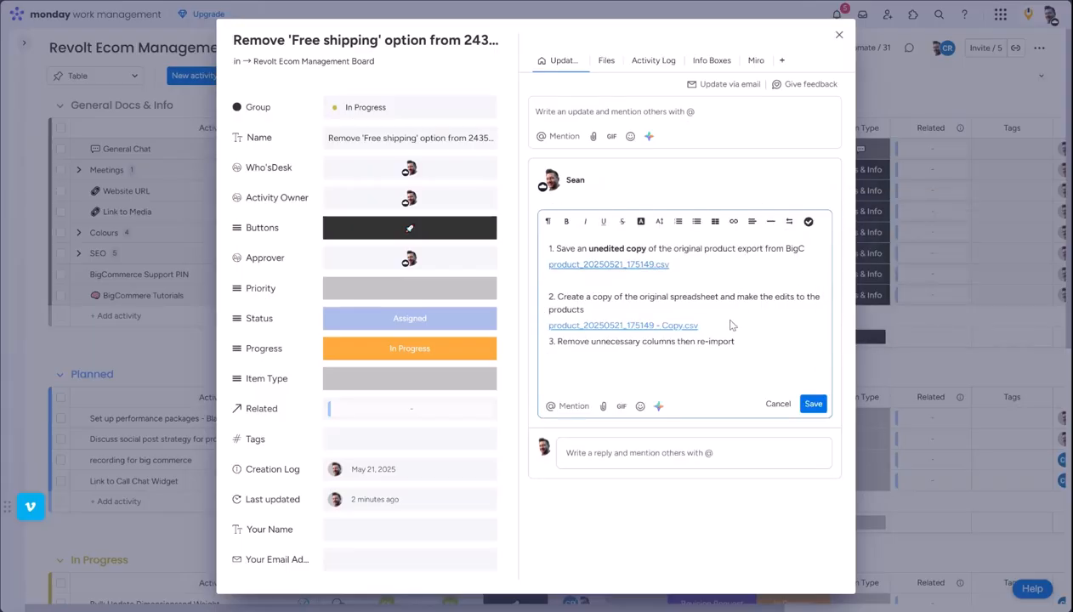
pyautogui.moveTo(700, 326); pyautogui.dragTo(548, 325)
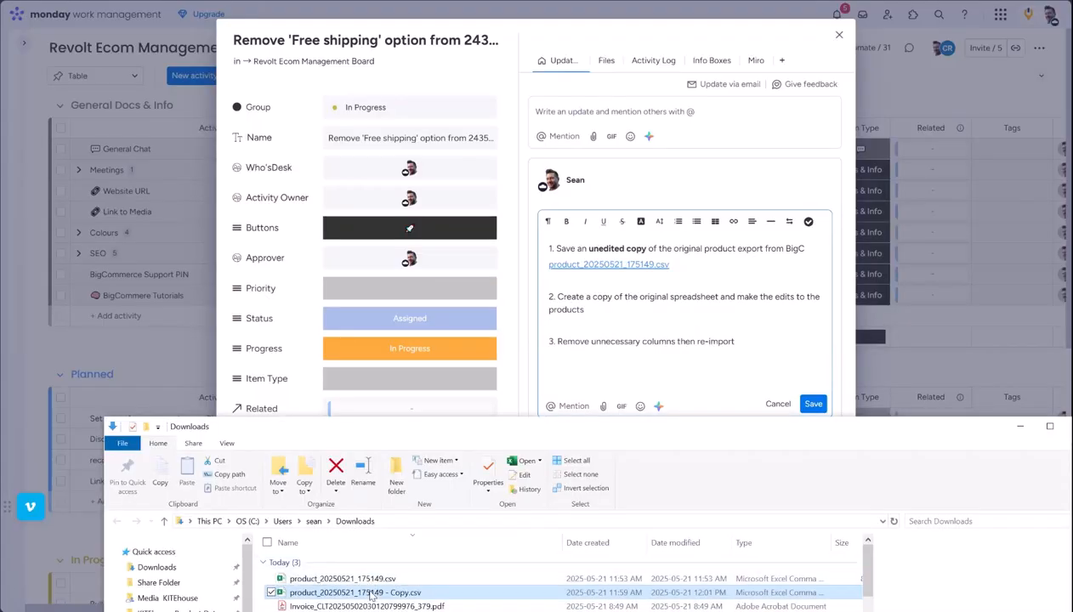
pyautogui.moveTo(370, 591); pyautogui.dragTo(563, 341)
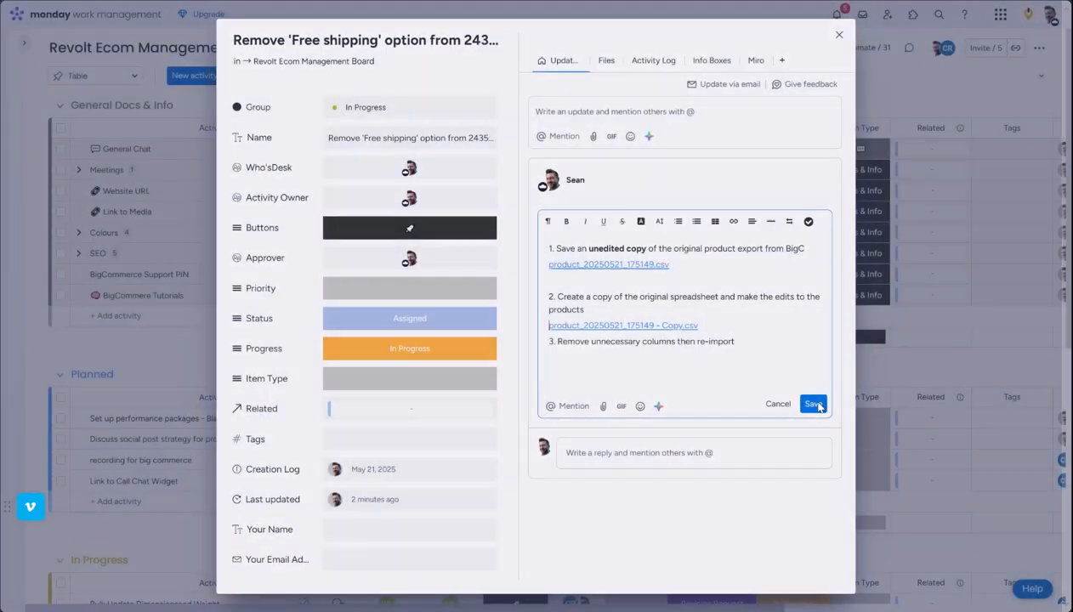
pyautogui.click(815, 405)
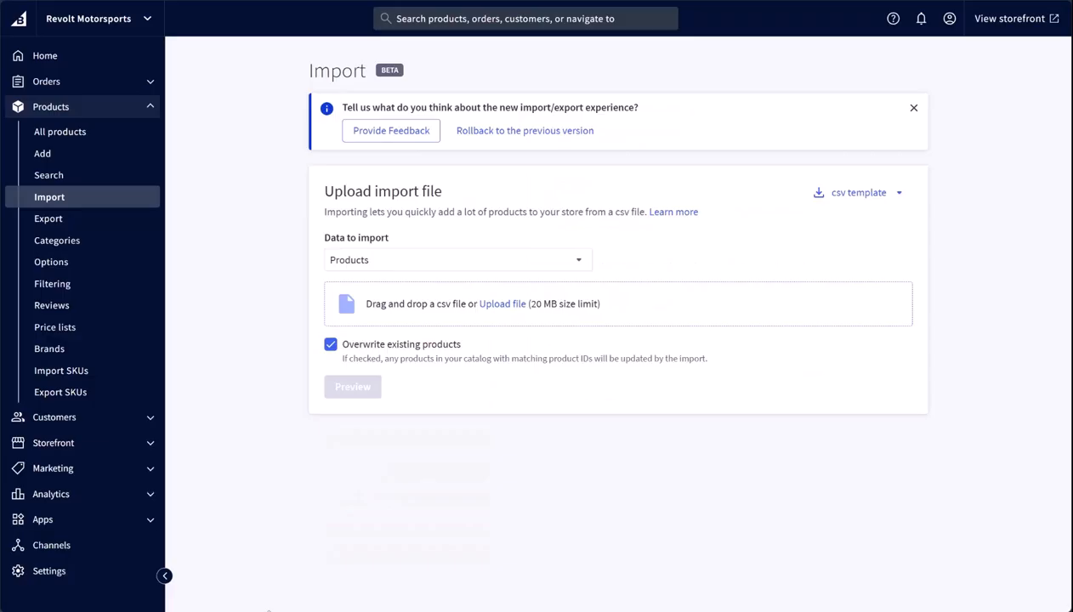
# Switch to BigCommerce, upload product_20250521_175149 - Copy.csv from Downloads, preview it with Overwrite existing products enabled, and start the import.
pyautogui.hotkey('alt', 'Tab')
pyautogui.hotkey('alt', 'Tab')
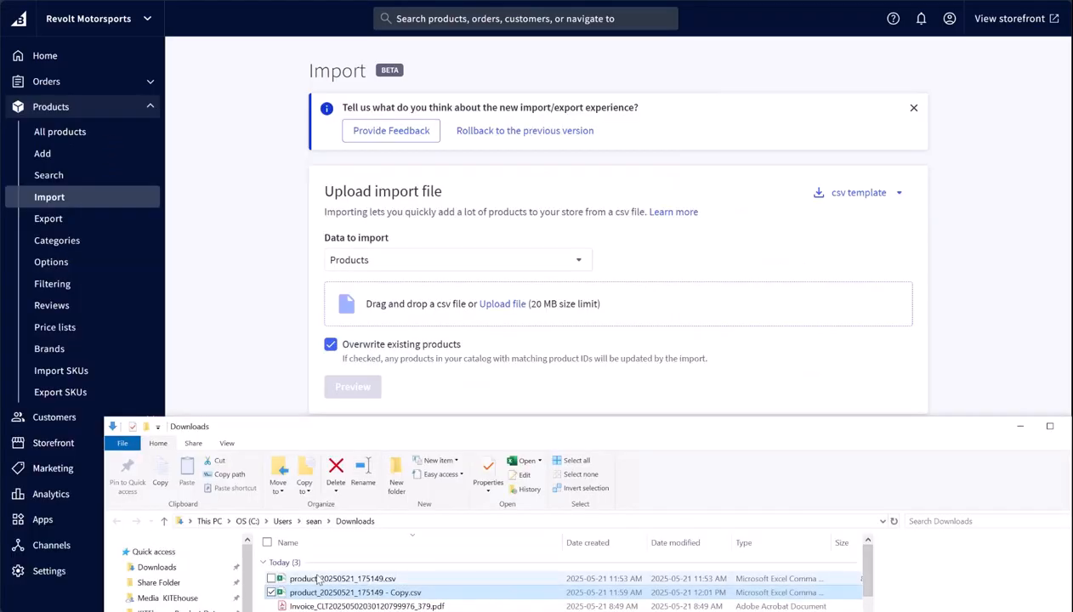
pyautogui.moveTo(357, 592); pyautogui.dragTo(443, 311)
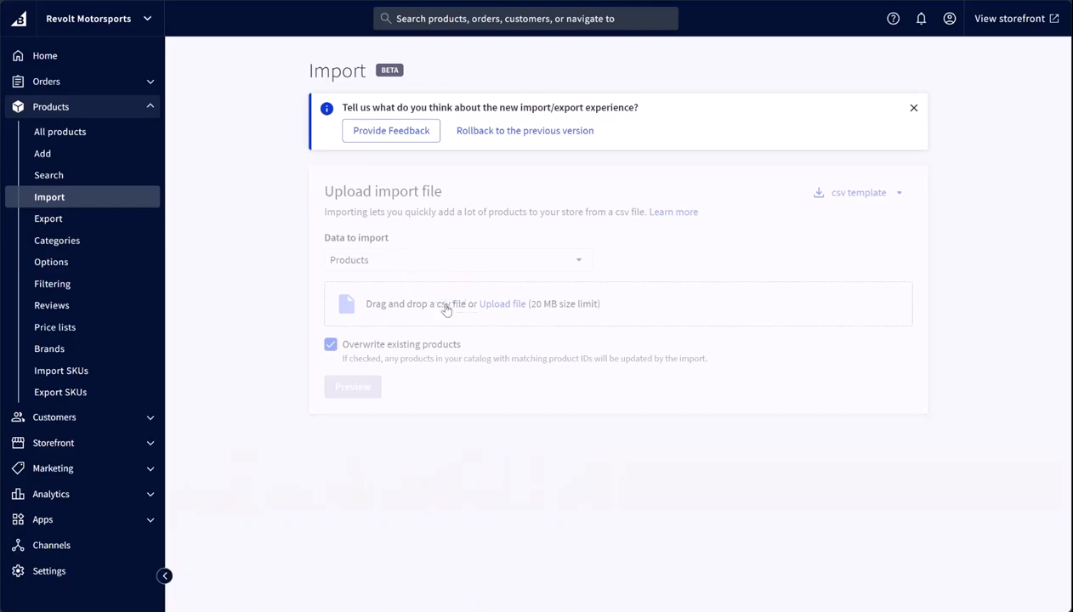
pyautogui.click(374, 387)
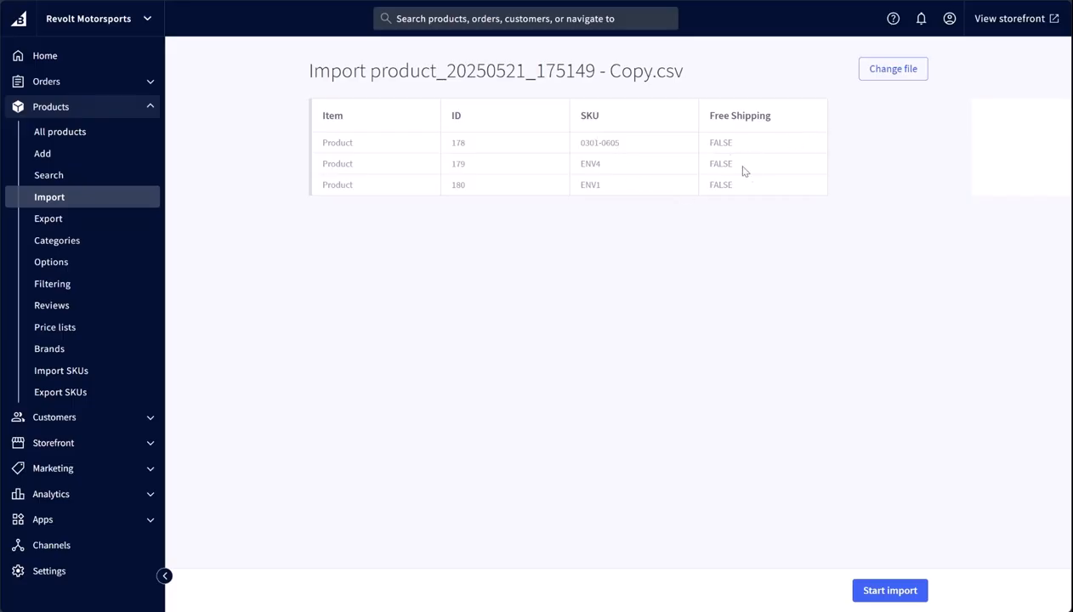
pyautogui.click(890, 591)
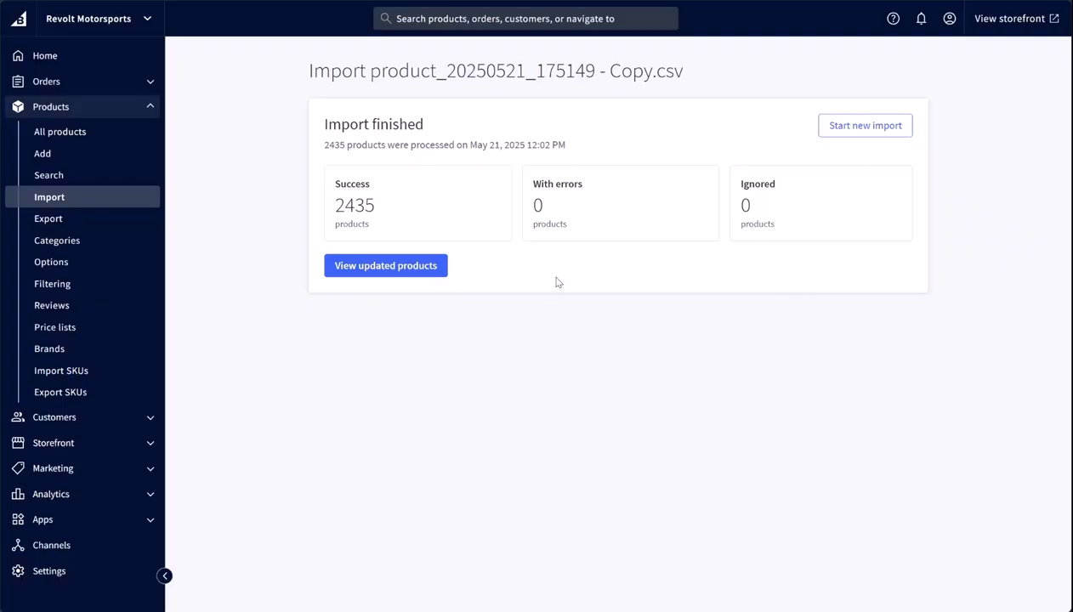
# View the updated products and filter the product list by Free shipping to check the import.
pyautogui.click(399, 267)
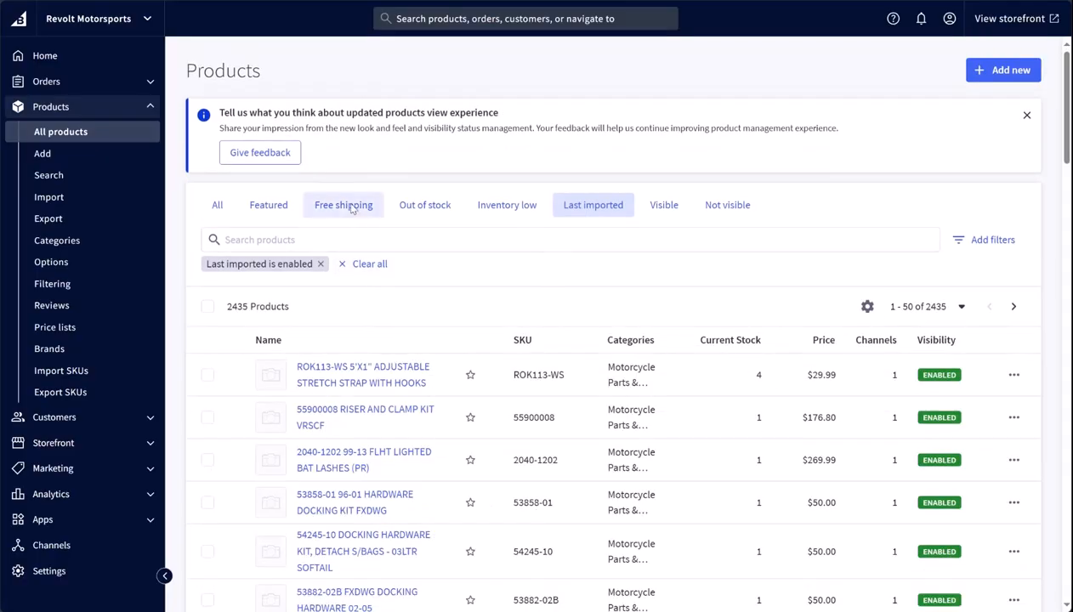
pyautogui.click(349, 206)
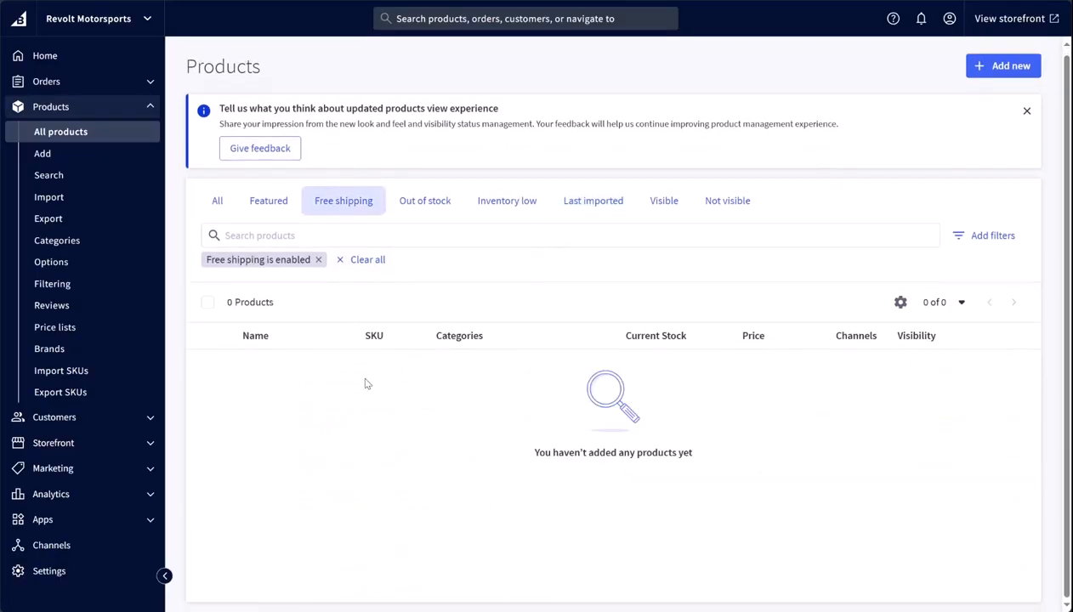